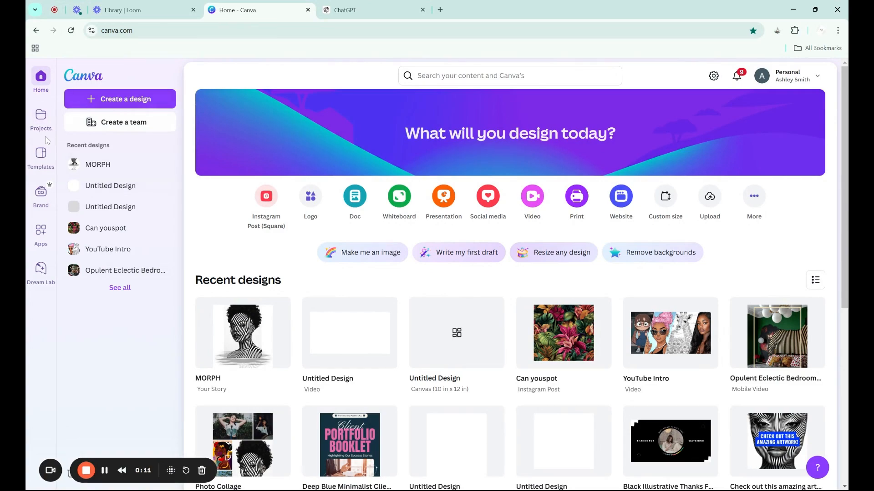
Search Canva's apps for "krikey" and open the details of the Krikey AI Animate app.
left_click(39, 241)
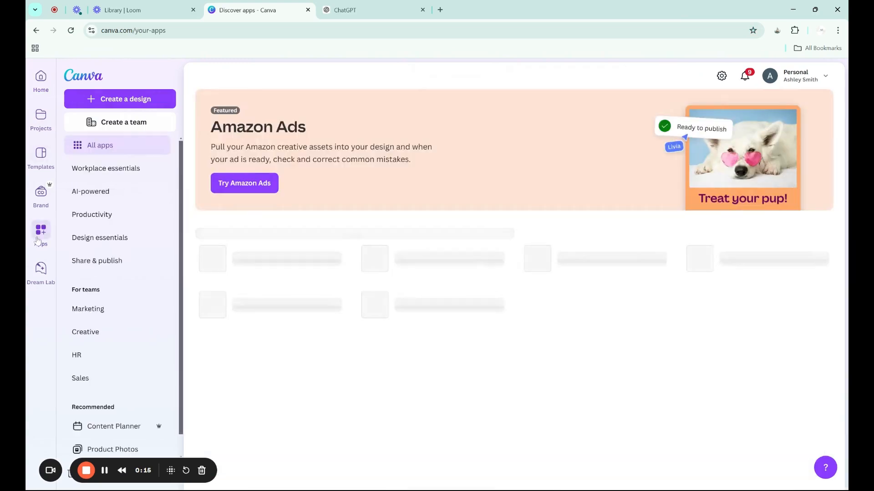
left_click(214, 227)
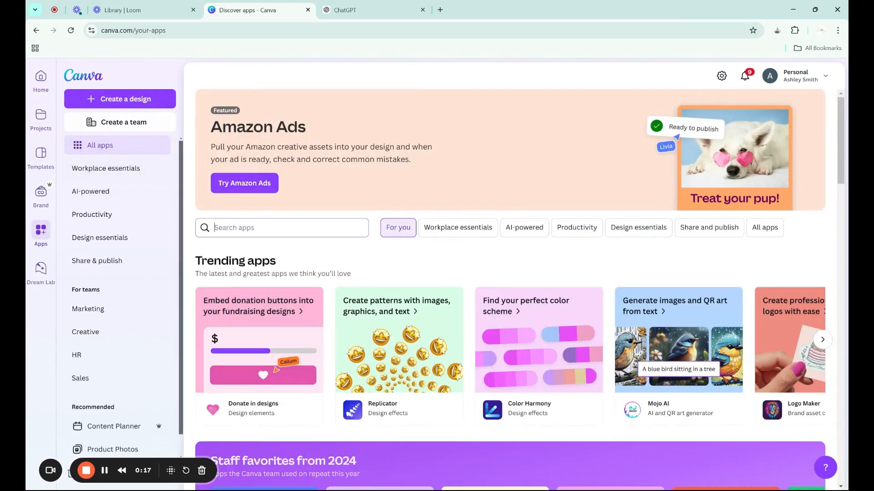
type("krikey")
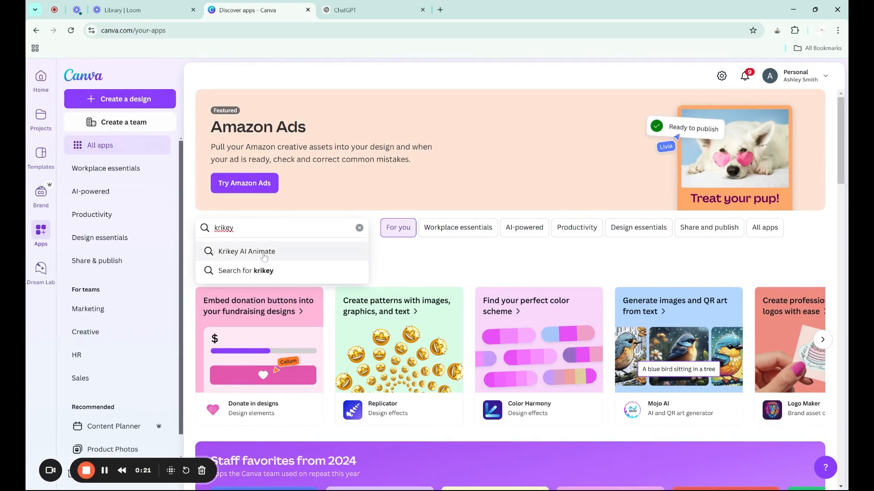
left_click(264, 256)
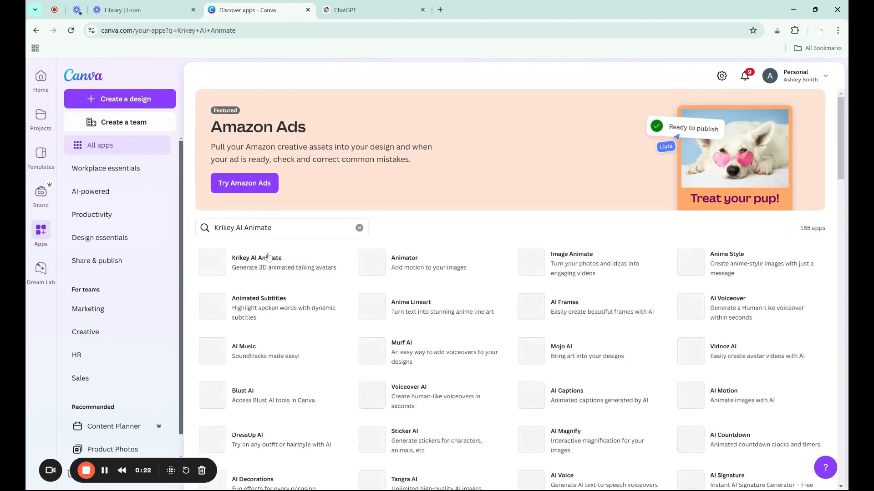
left_click(306, 272)
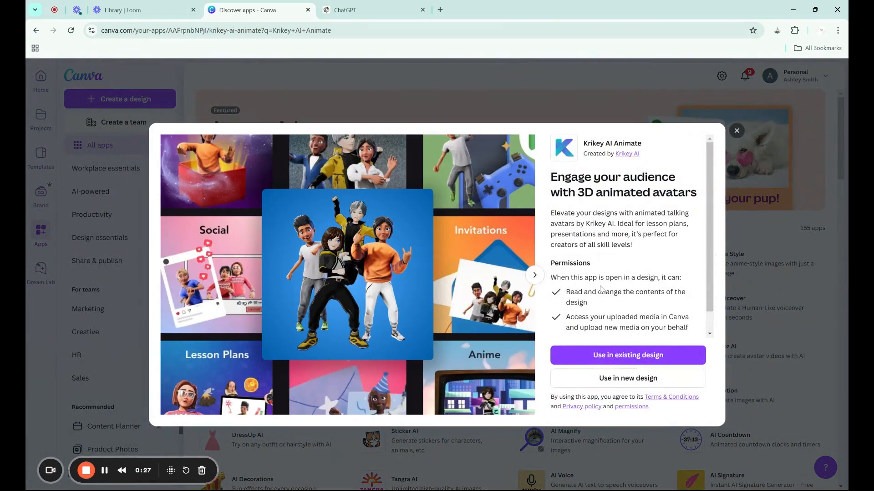
Browse the Krikey AI Animate preview images and use the app in a new Video (1080p) design.
left_click(531, 282)
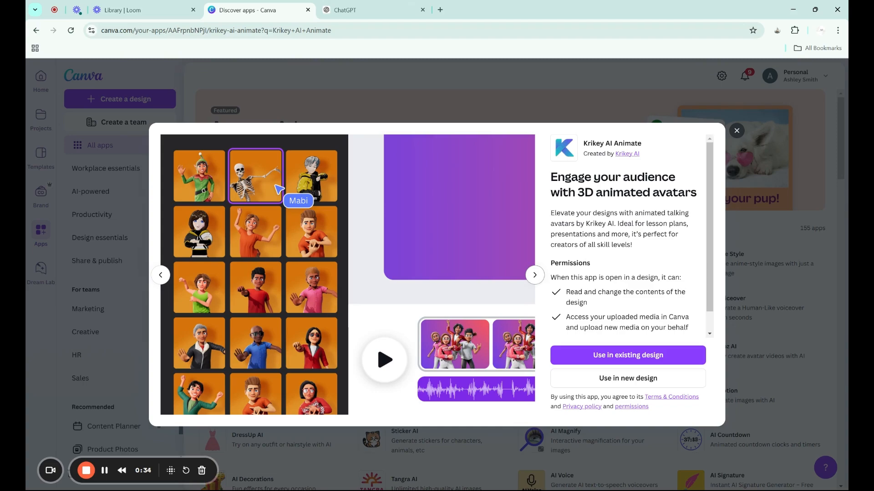
left_click(536, 278)
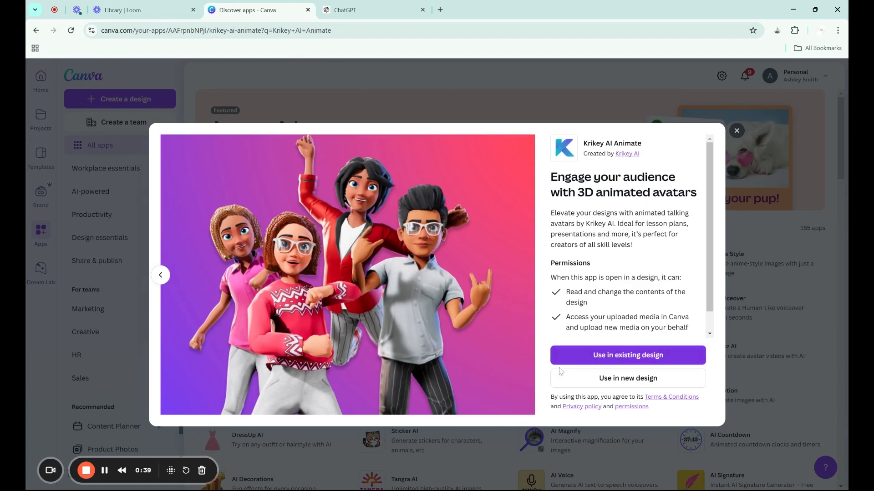
left_click(609, 385)
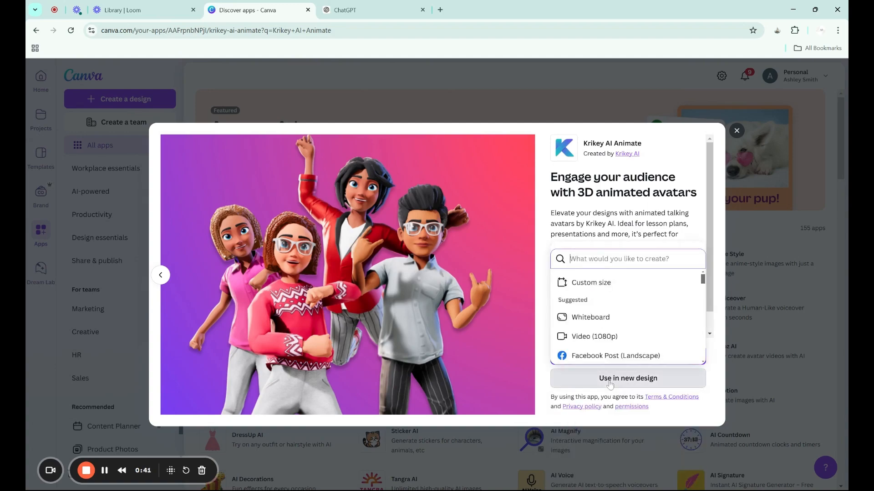
left_click(592, 343)
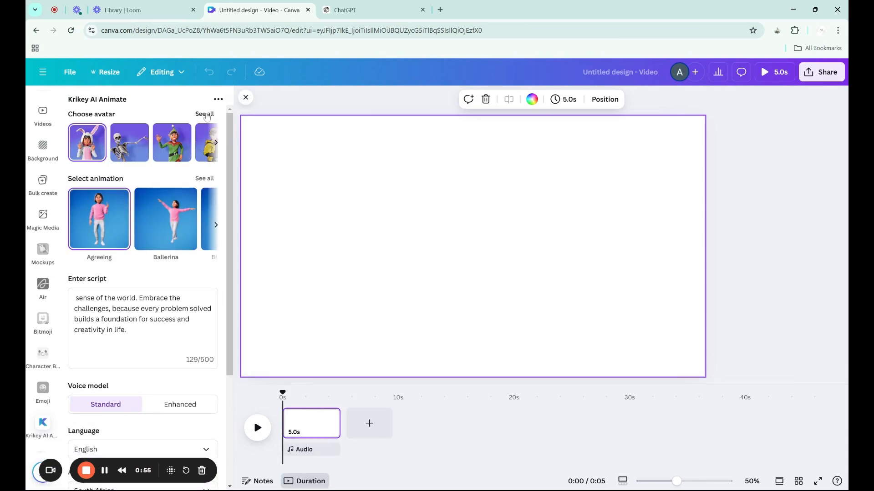
Look through the full avatar collection and choose the skeleton avatar.
left_click(205, 114)
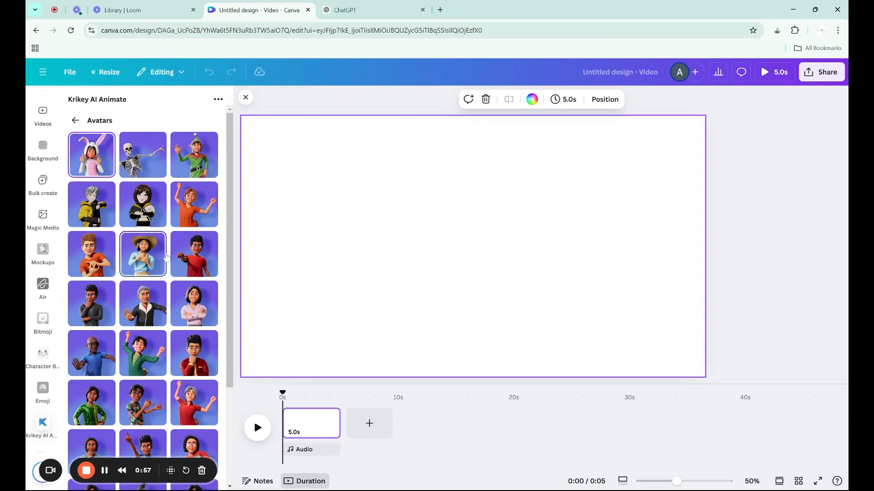
scroll(167, 257, "down", 1)
scroll(166, 257, "down", 2)
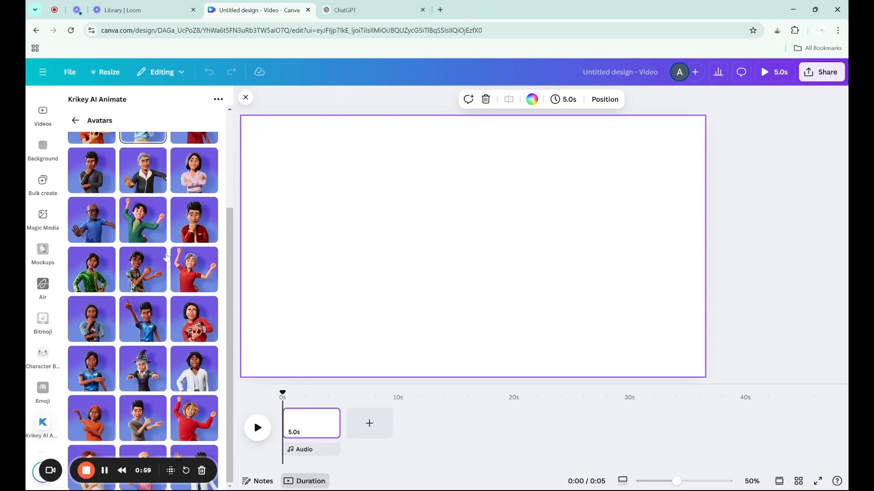
scroll(166, 257, "up", 2)
scroll(166, 258, "down", 2)
left_click_drag(113, 480, 620, 475)
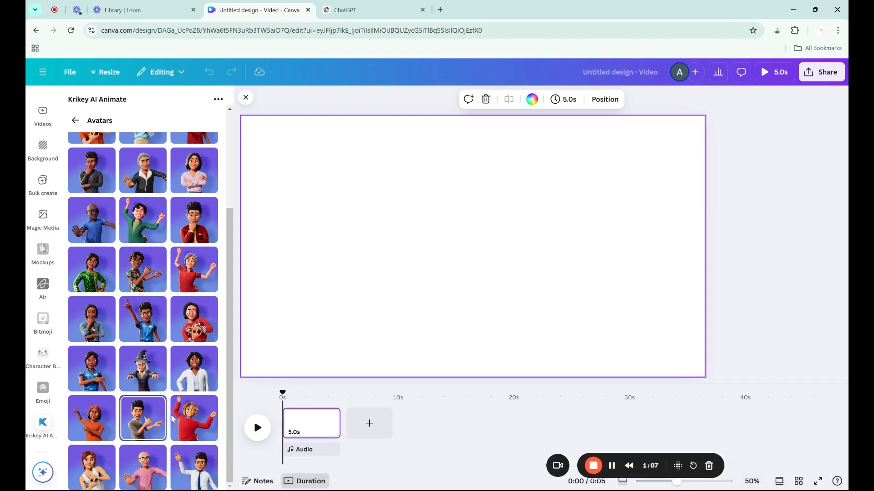
scroll(153, 296, "up", 3)
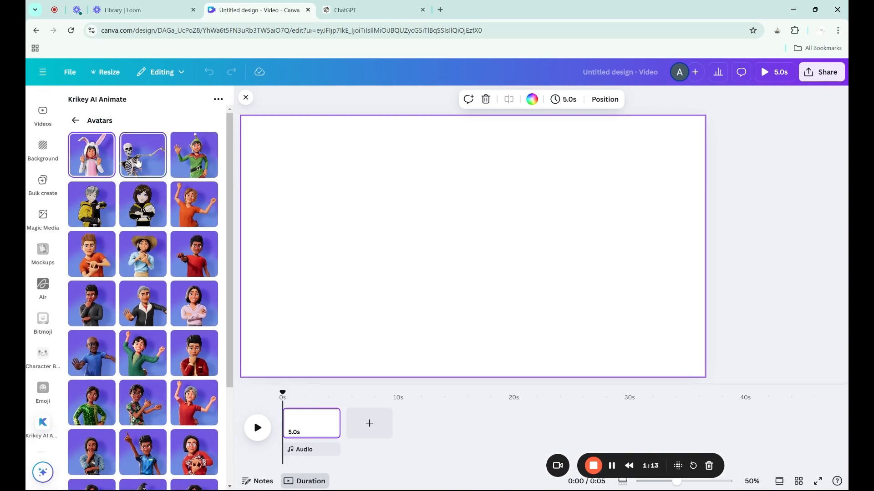
left_click(138, 162)
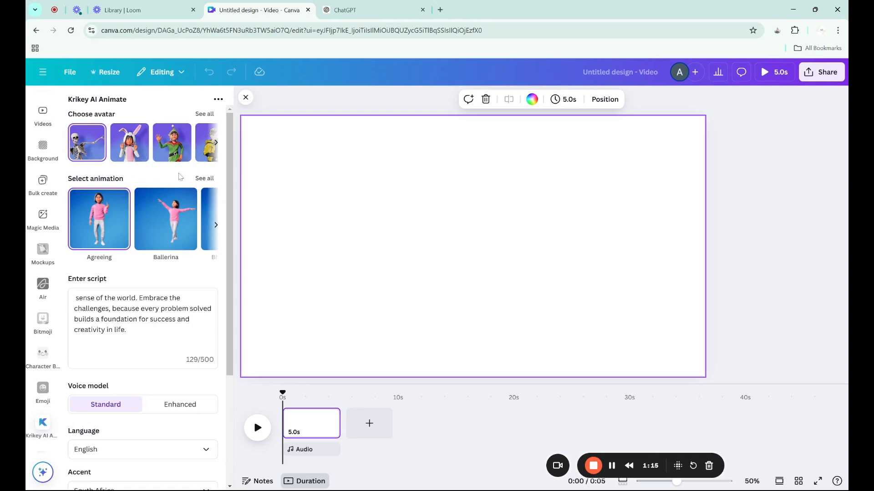
Choose the Chicken dance animation for the avatar and set the voice accent to American.
left_click(204, 179)
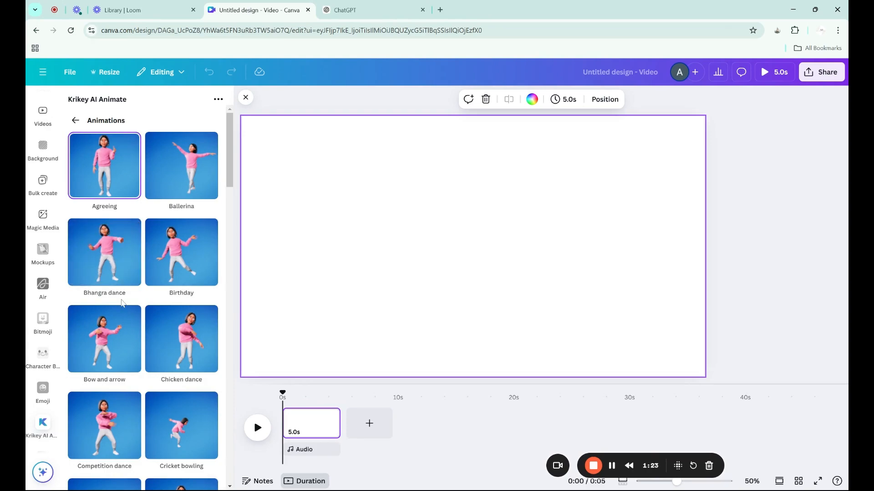
left_click(172, 344)
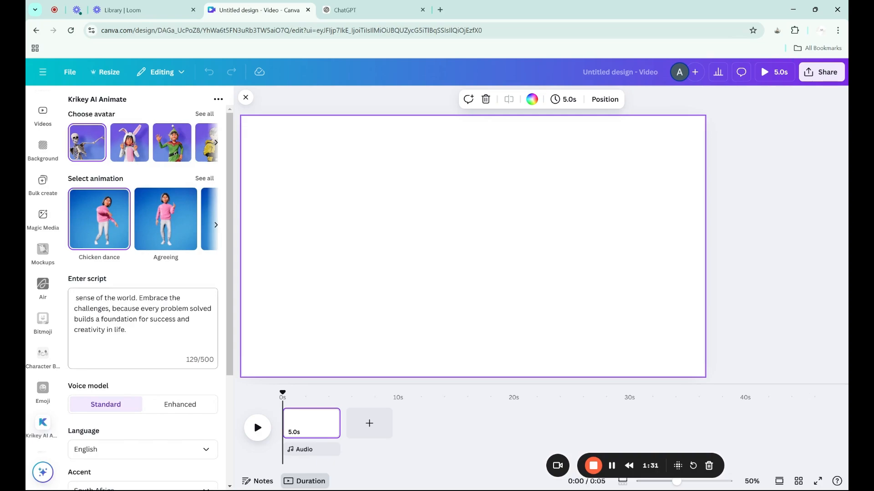
scroll(143, 295, "down", 4)
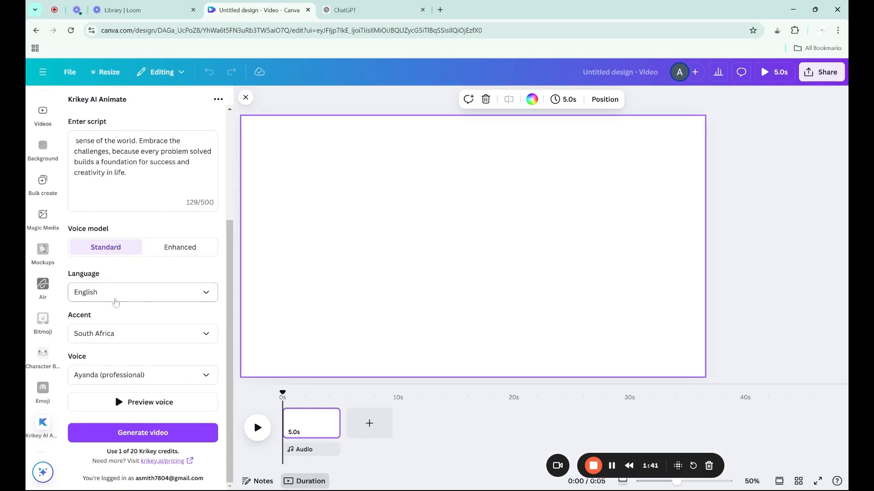
left_click(119, 334)
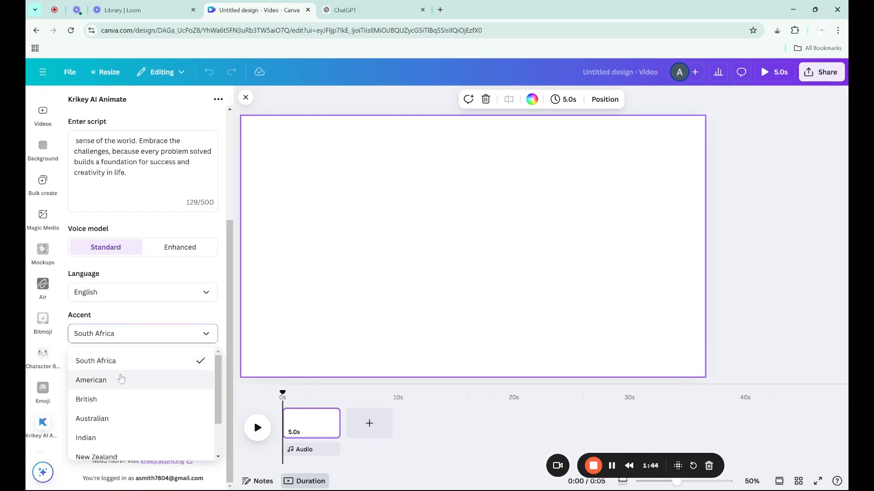
left_click(122, 380)
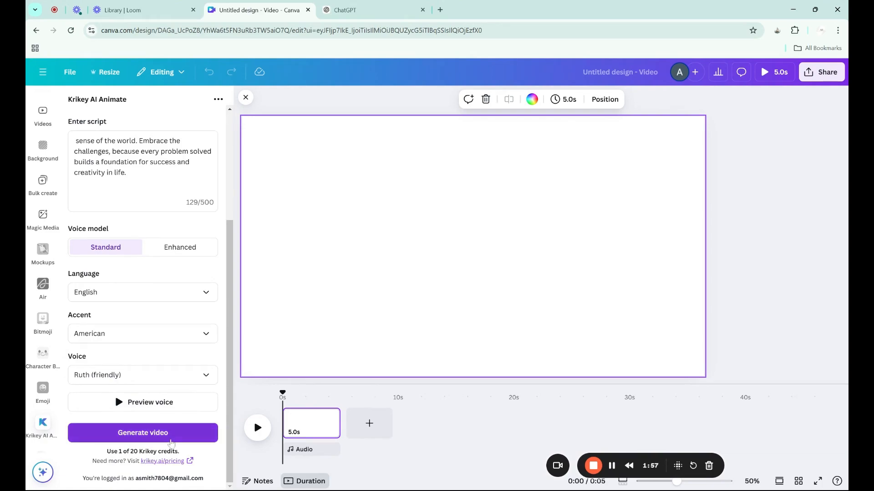
Generate the skeleton avatar video and set it as the background of the page.
left_click(171, 437)
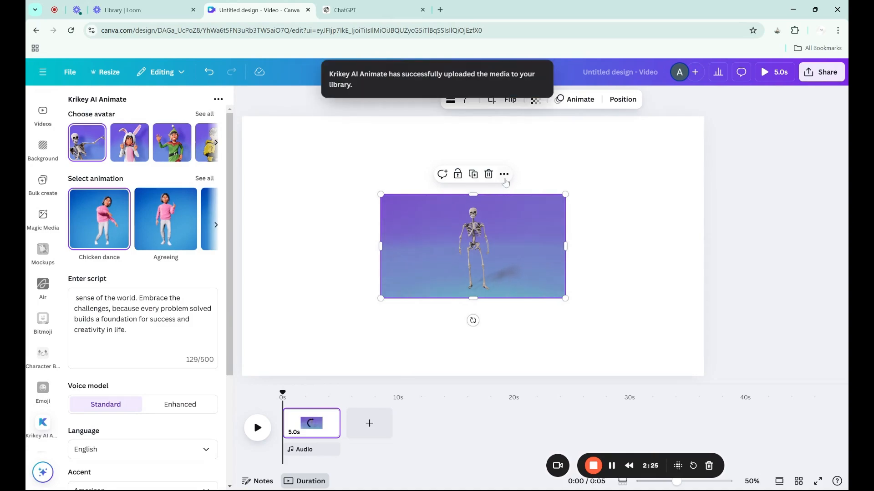
left_click(503, 176)
left_click(543, 400)
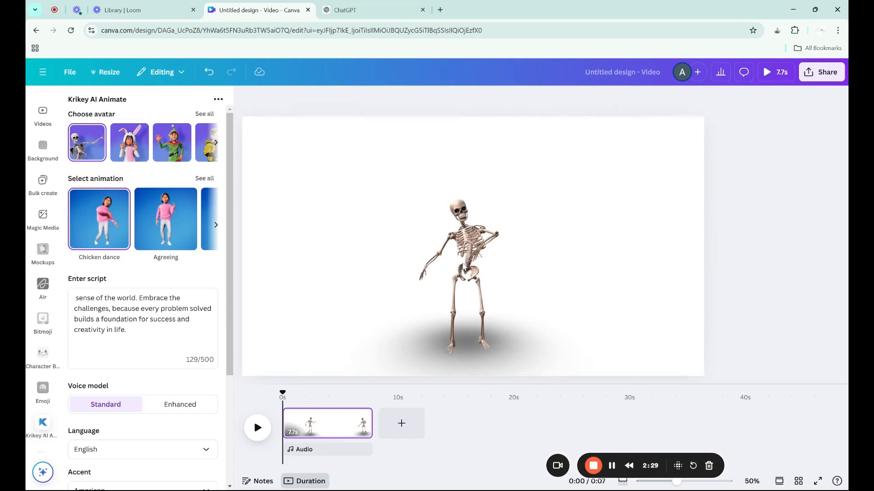
Play the skeleton clip and add three blank pages after it in the timeline, ending with the first page selected.
left_click(255, 425)
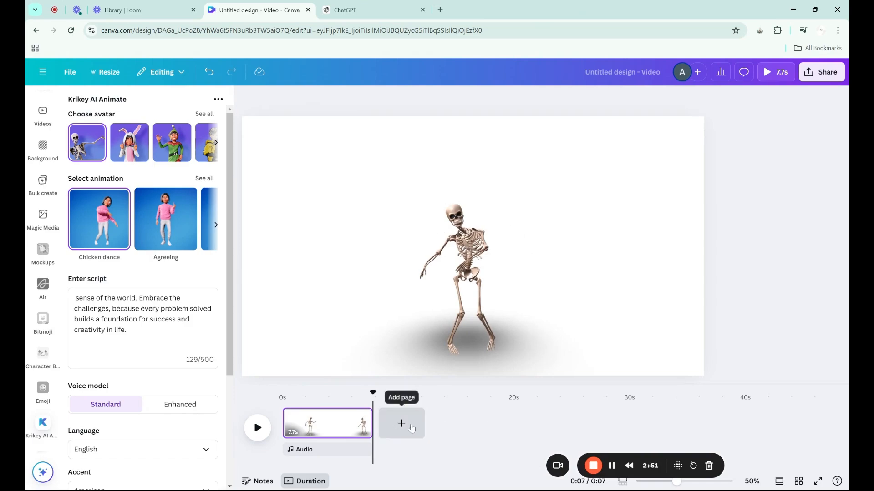
left_click(392, 433)
left_click(459, 423)
left_click(516, 424)
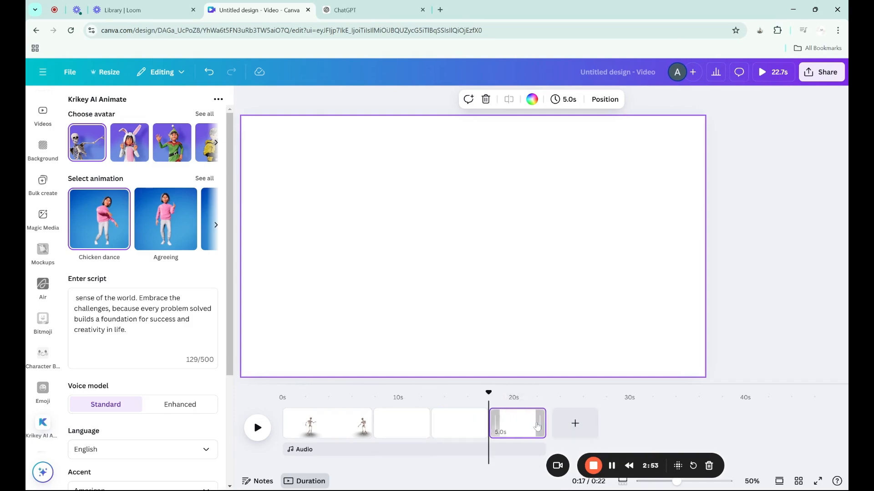
left_click(325, 431)
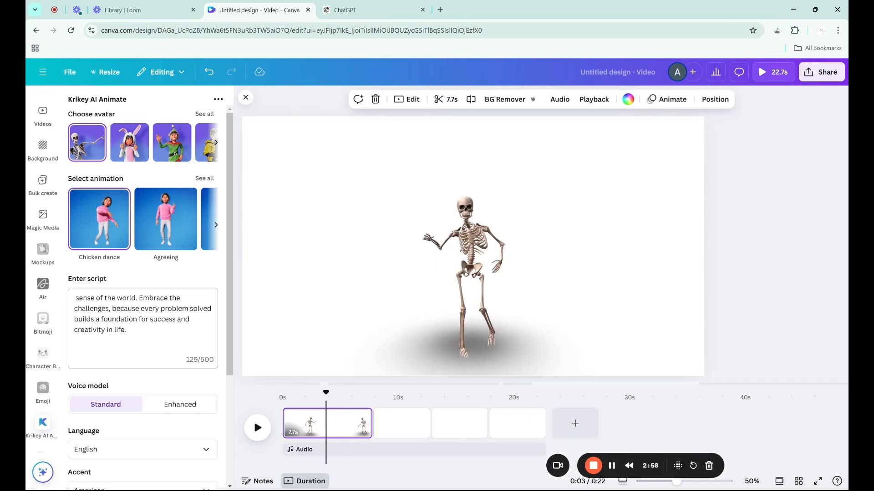
Switch to ChatGPT and write the prompt "create me a script on why you should keep dancing.".
left_click(356, 11)
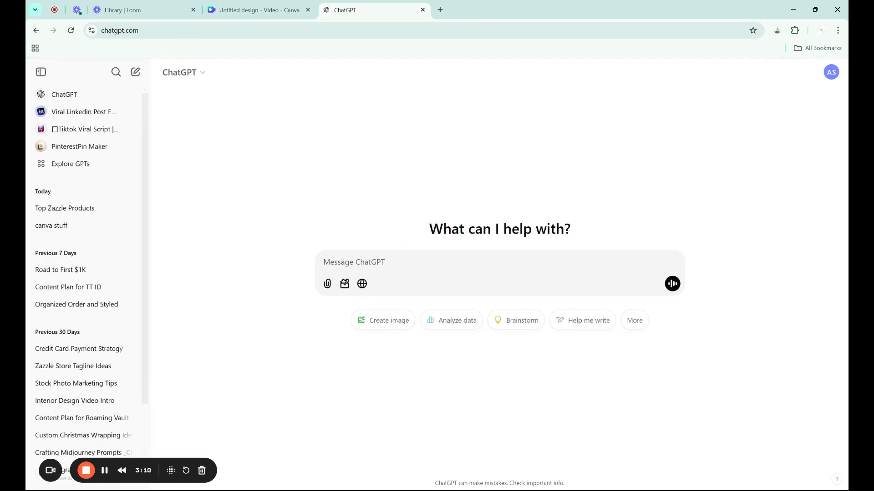
type("why you should keep dancing.")
key("Home")
type("creeat")
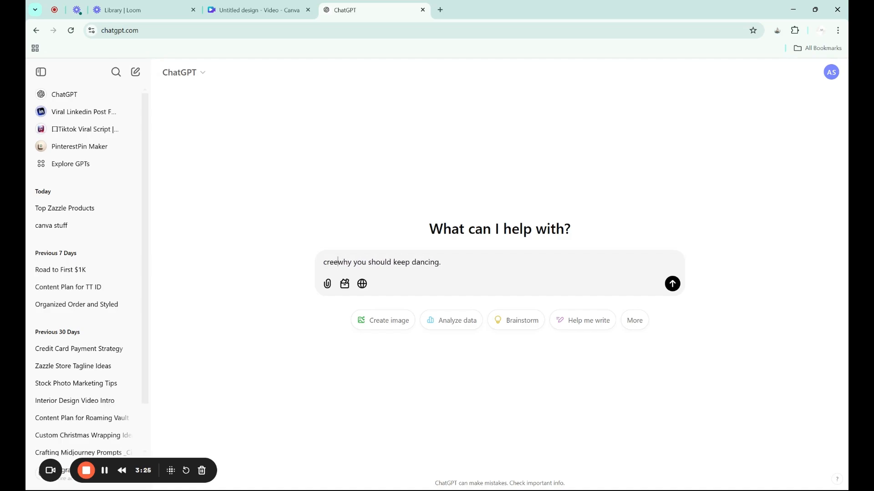
key("BackSpace")
key("BackSpace")
key("BackSpace")
type("ate m")
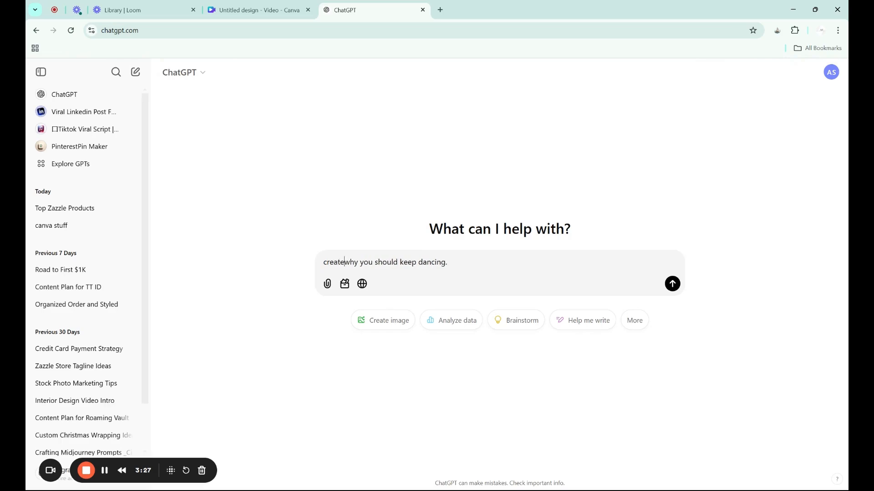
type("e a s")
type("ript on ")
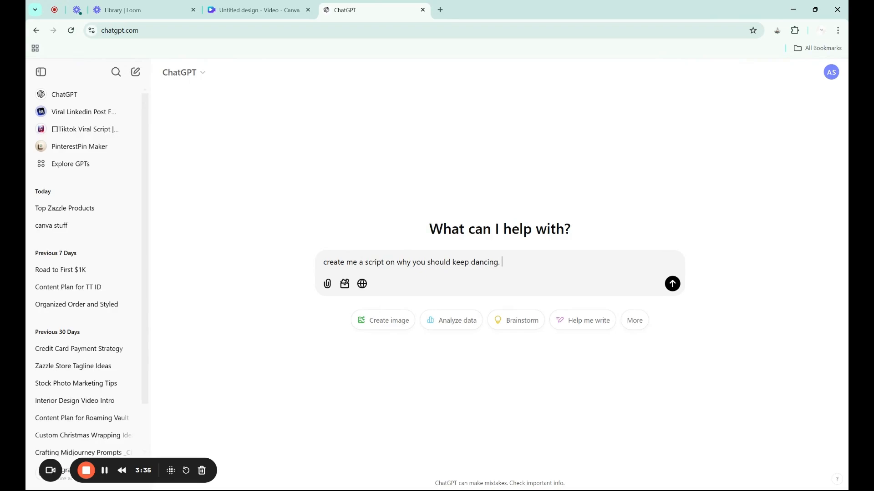
Add "i will need 4 pages of no more than 300 characters." to the prompt, submit it and dismiss the canvas introduction.
type("wil")
type("ed 4 pages of no more than ")
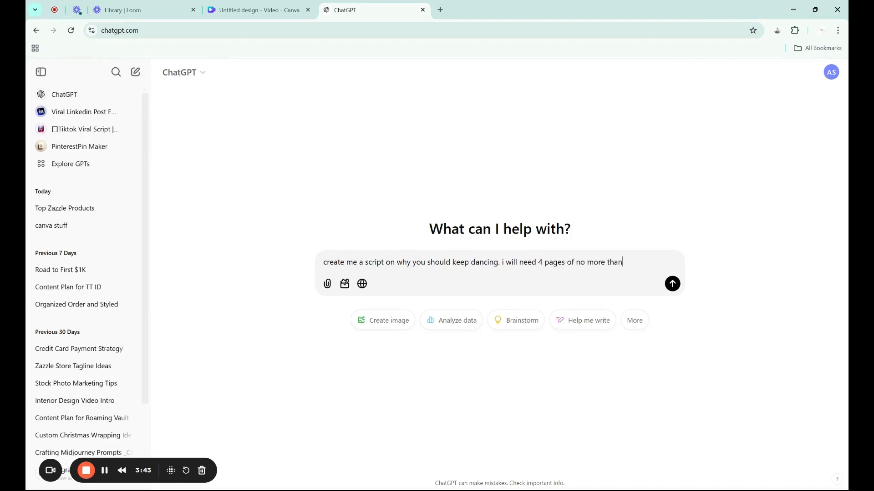
type("300 characters.")
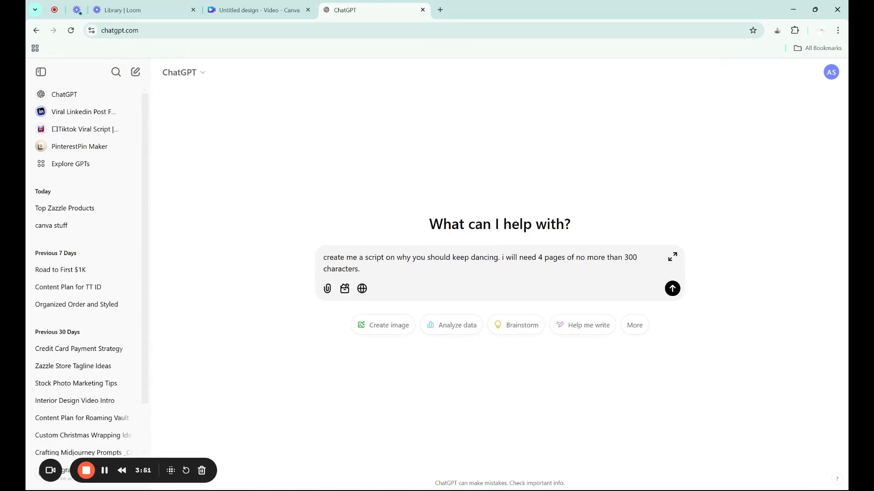
key("Return")
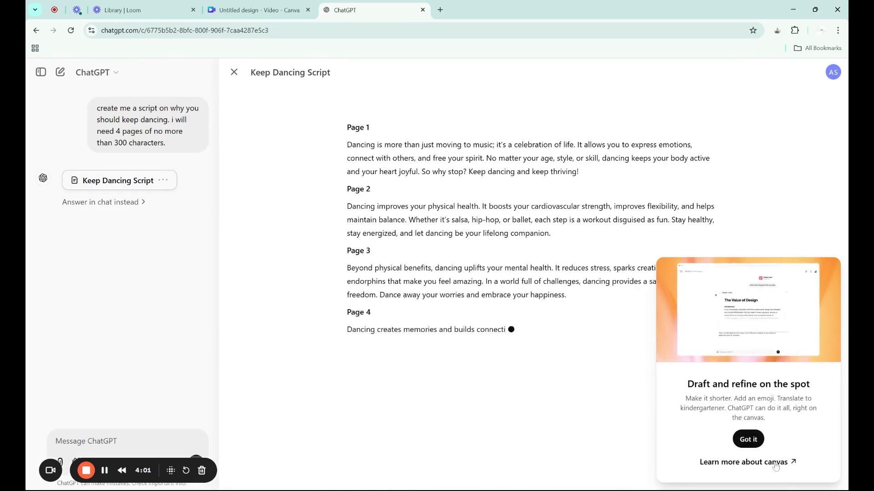
left_click(756, 444)
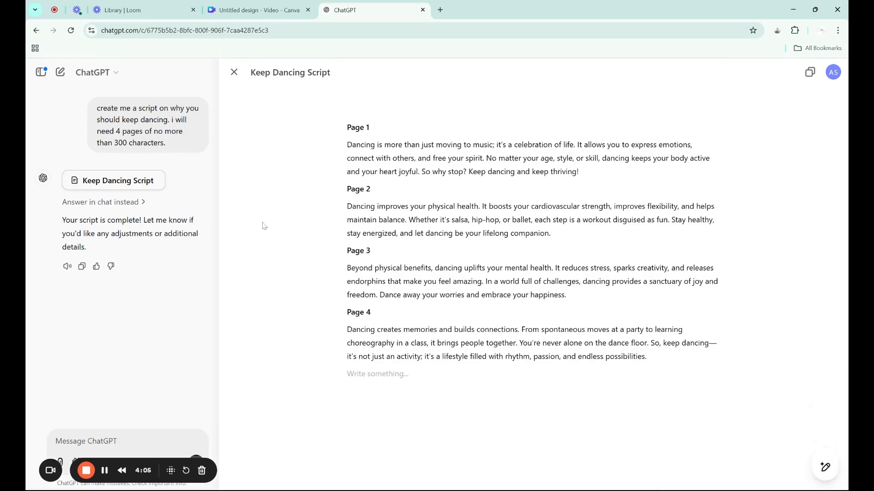
Copy the Page 1 paragraph from ChatGPT, switch to Canva and replace the Krikey AI Animate script with it.
left_click(347, 146)
left_click_drag(578, 172, 347, 145)
key("ctrl+c")
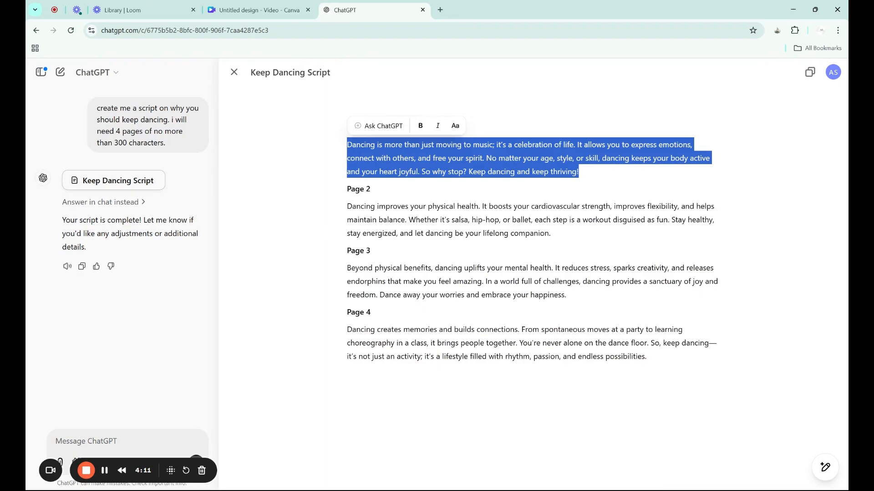
left_click(248, 13)
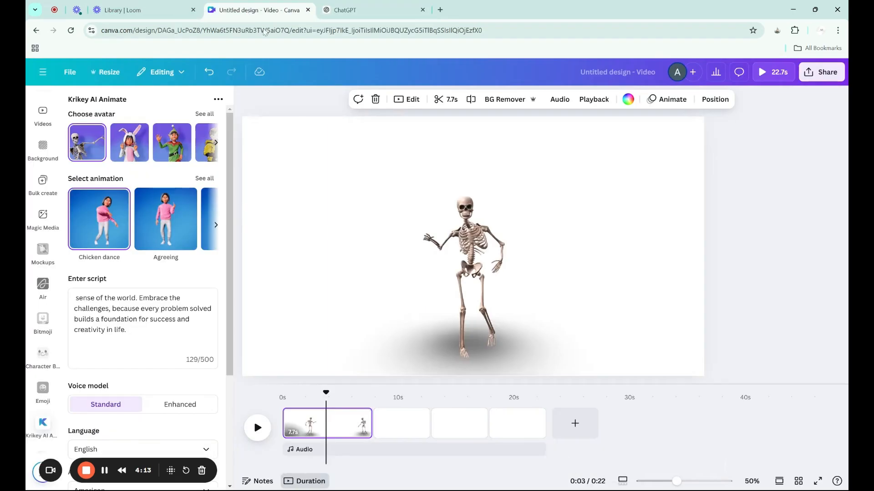
left_click_drag(132, 330, 74, 298)
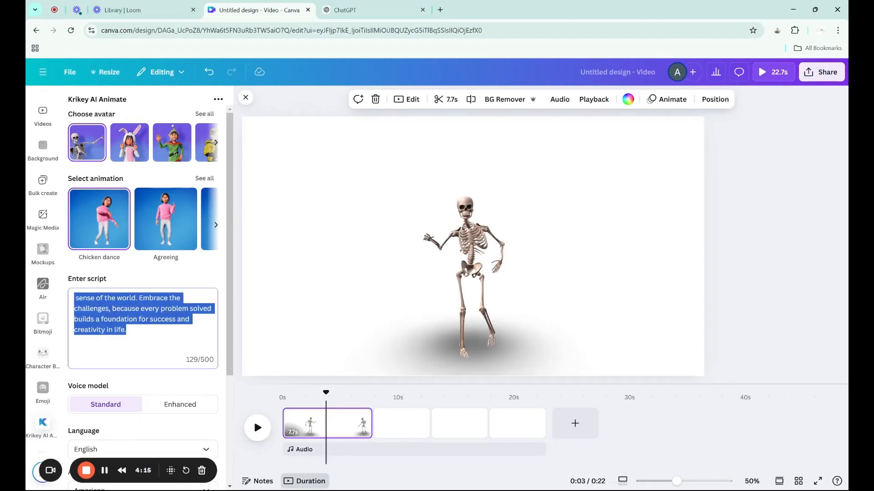
key("ctrl+v")
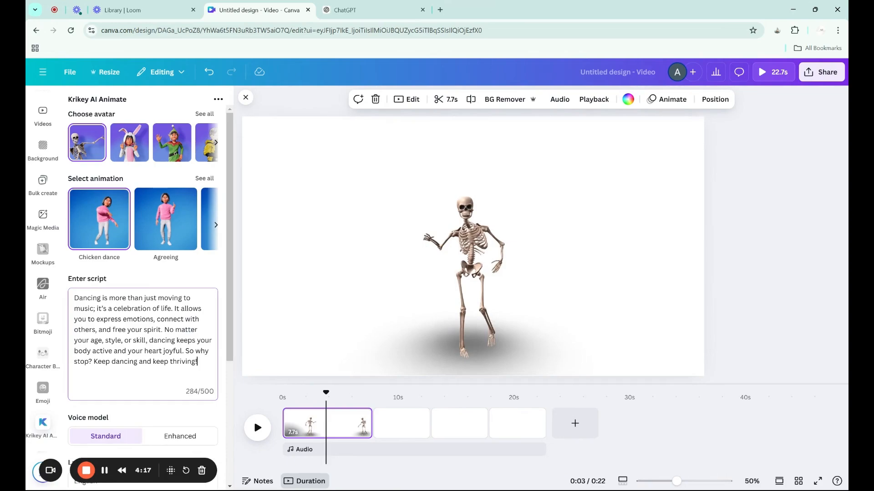
Delete the old skeleton clip page from the timeline and generate a new video from the Page 1 script.
scroll(143, 296, "down", 4)
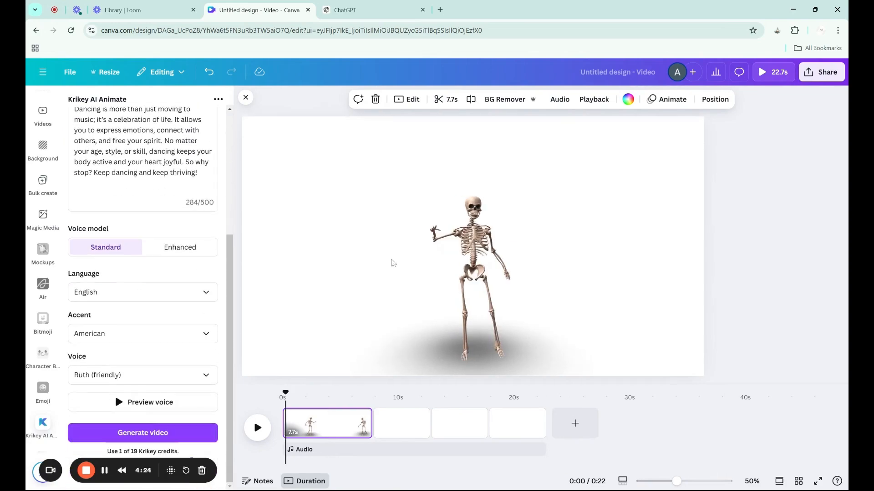
key("Delete")
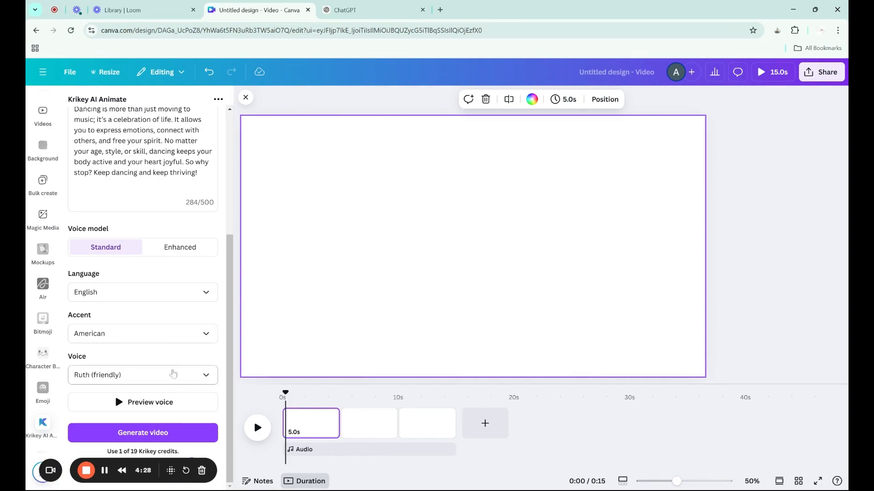
left_click(193, 438)
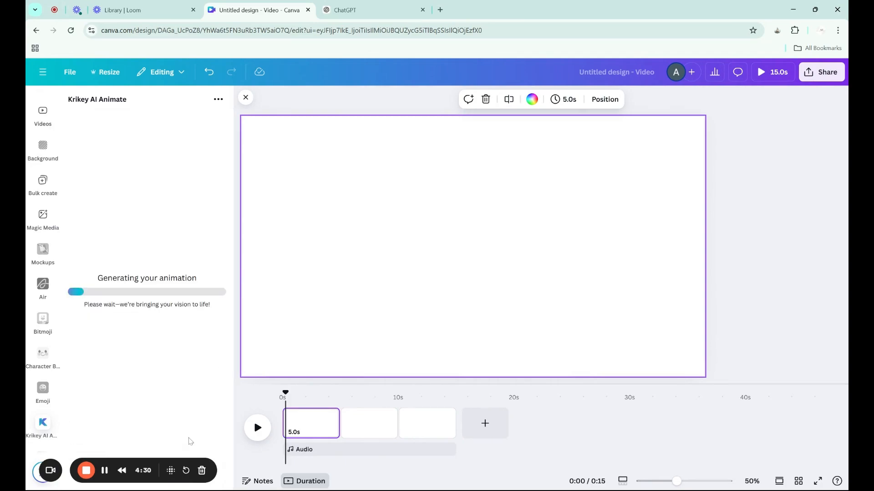
Copy the Page 2 paragraph from the ChatGPT script, then return to Canva and play the newly generated skeleton clip.
left_click(357, 10)
left_click(347, 207)
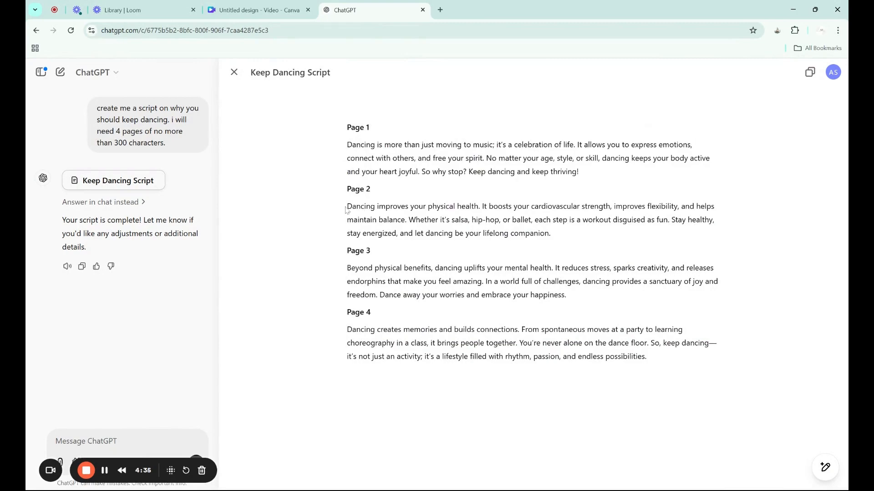
left_click_drag(552, 234, 351, 208)
key("ctrl+c")
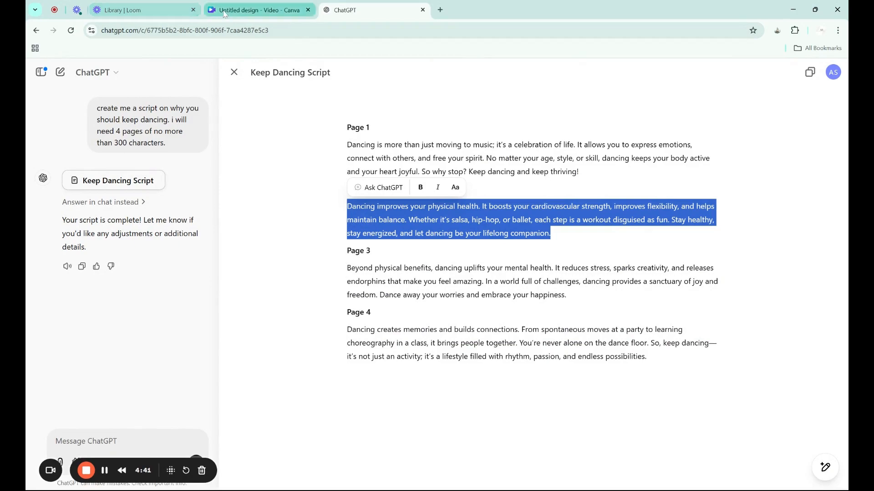
left_click(255, 10)
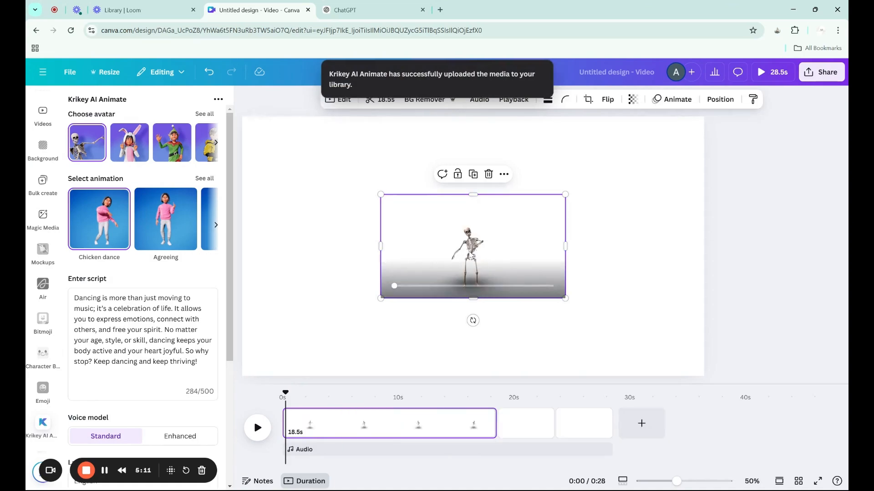
left_click(472, 256)
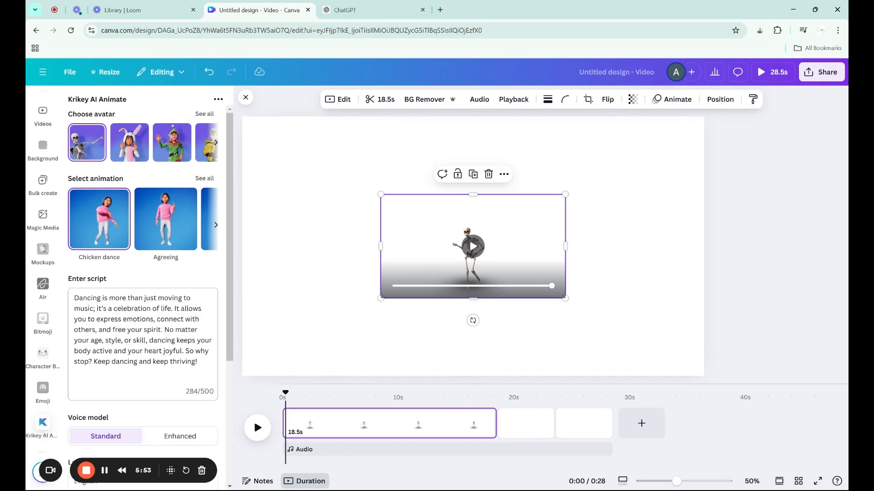
Select the blank second page, replace the script with the copied Page 2 paragraph and generate its video.
left_click(534, 426)
left_click_drag(198, 362, 74, 298)
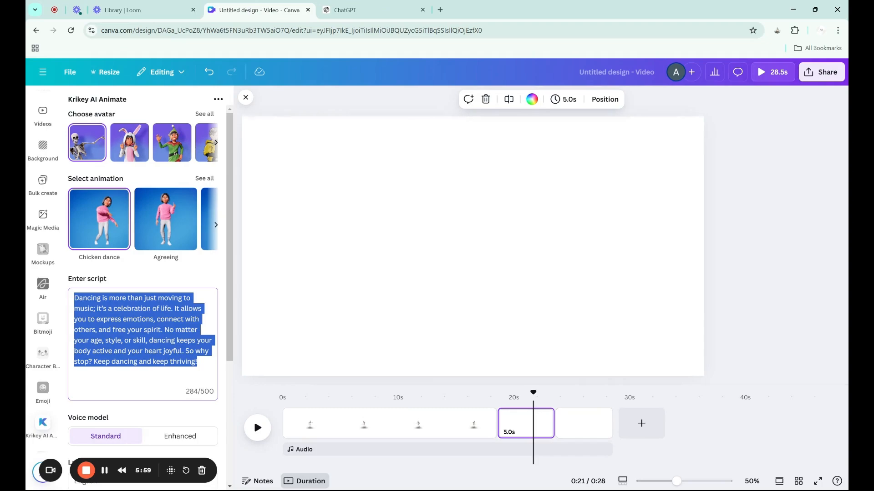
key("BackSpace")
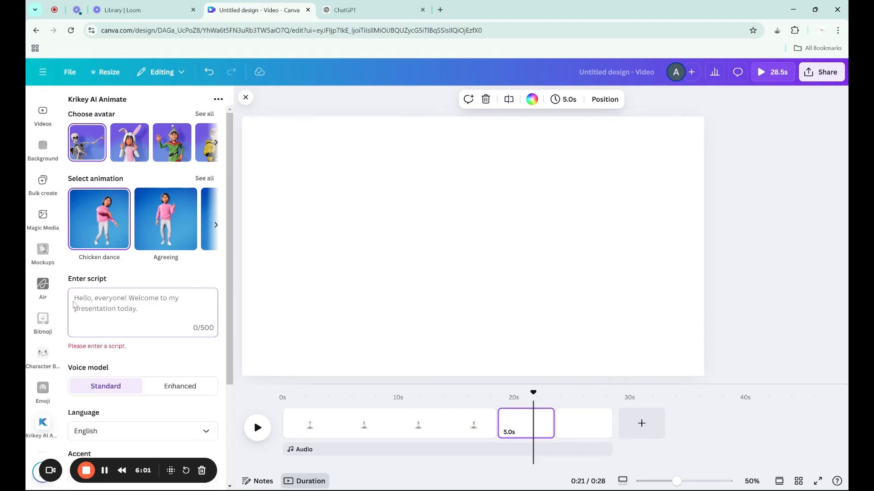
key("ctrl+v")
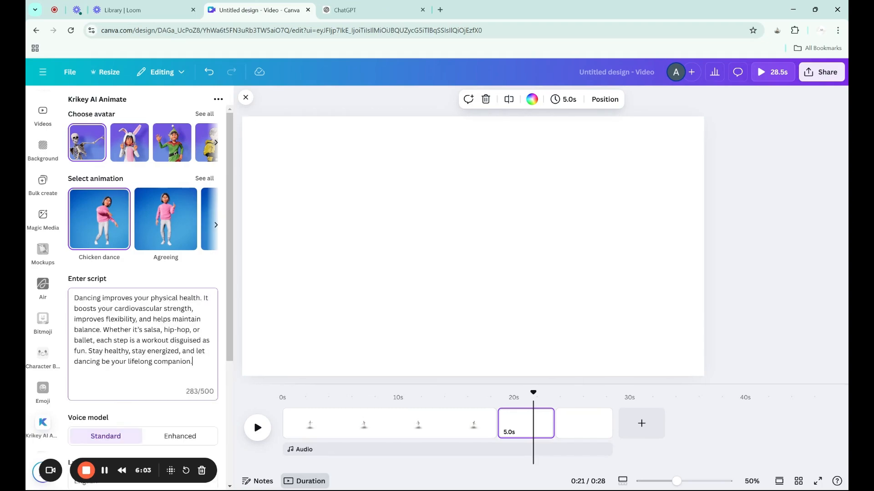
scroll(115, 394, "down", 4)
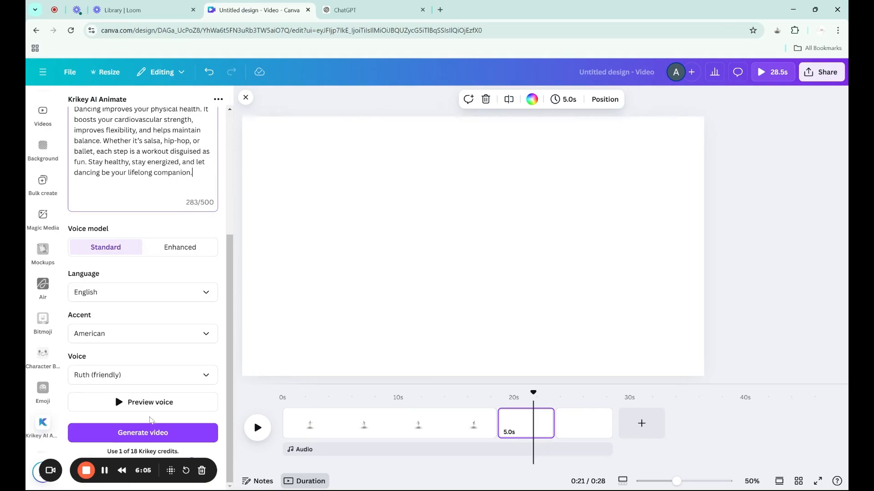
left_click(143, 434)
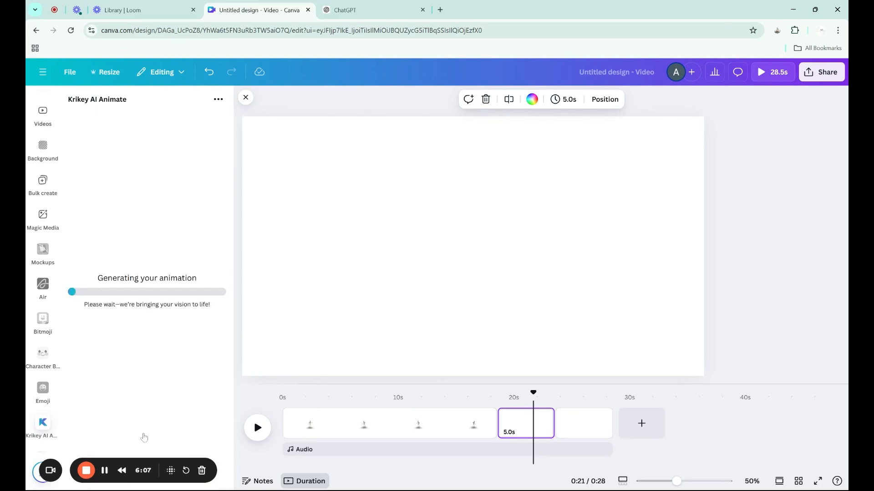
Switch to ChatGPT, copy the Page 3 paragraph of the script and return to the Canva design.
key("ctrl+Tab")
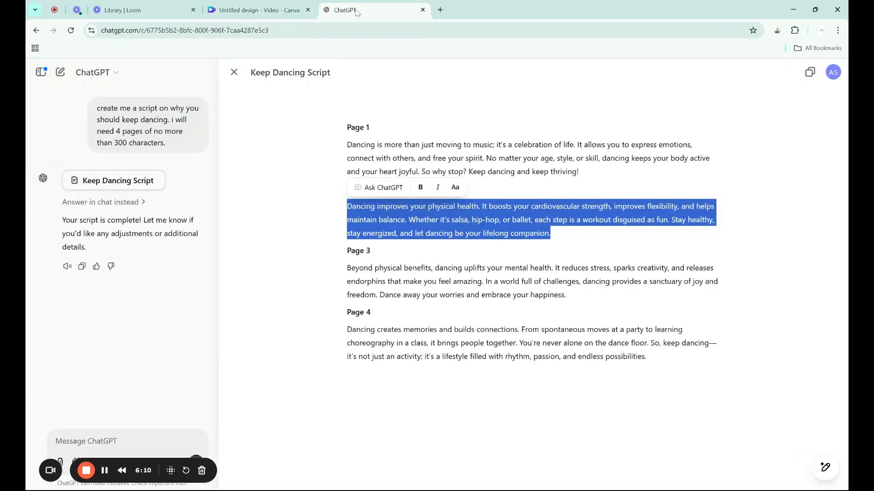
left_click(388, 267)
left_click_drag(347, 267, 566, 294)
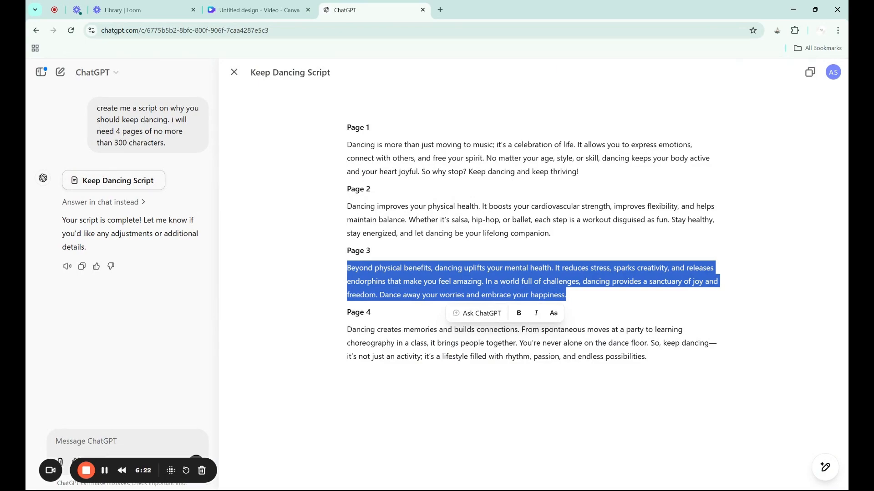
left_click(334, 415)
left_click(258, 10)
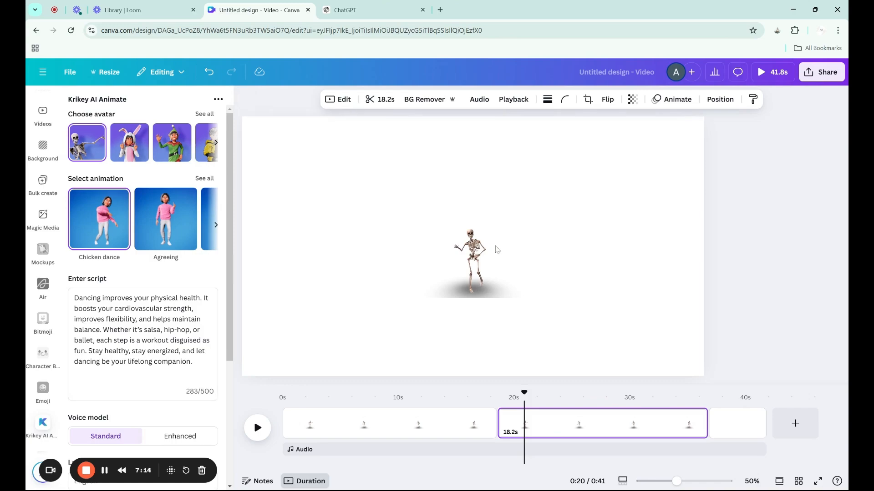
Play part of the second page's skeleton clip to examine its dance, and select the clip.
left_click(564, 423)
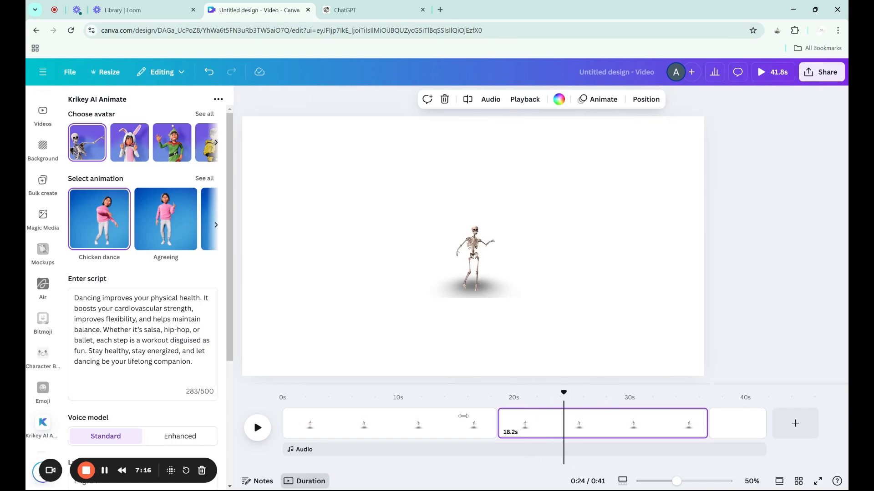
left_click(258, 428)
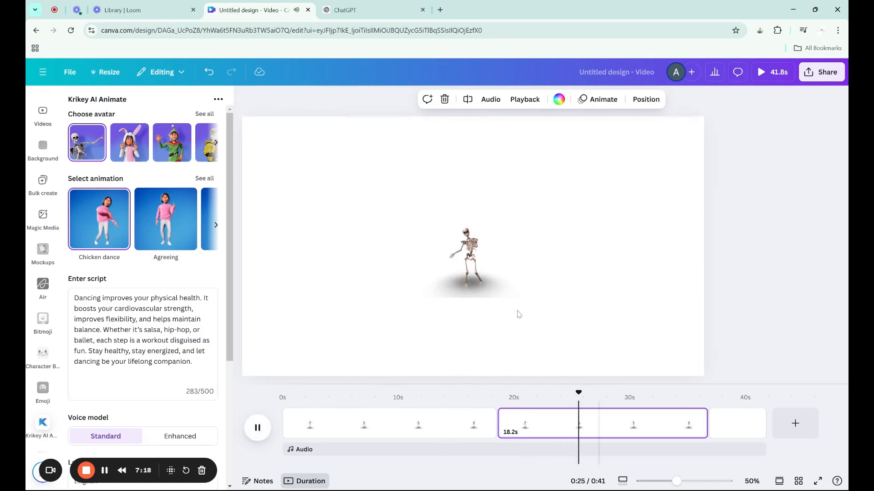
left_click(501, 273)
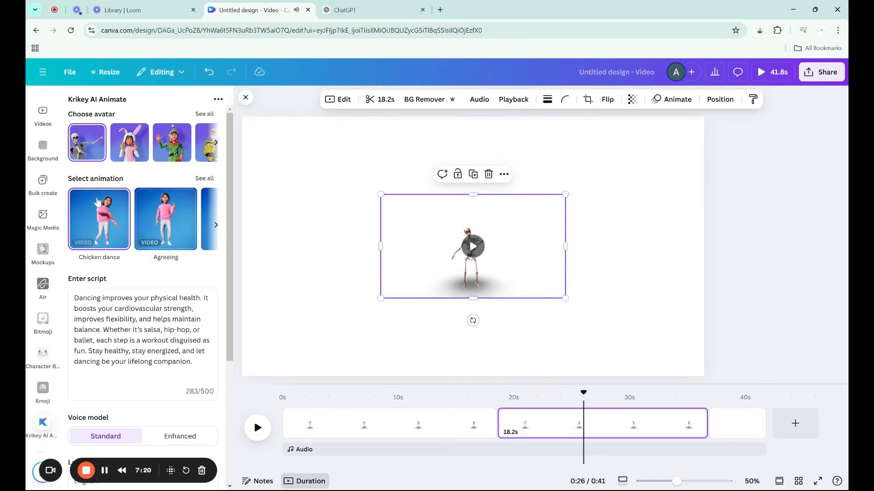
Browse the full animation list and choose Flamenco dance as the avatar's animation.
left_click(204, 178)
scroll(185, 314, "down", 2)
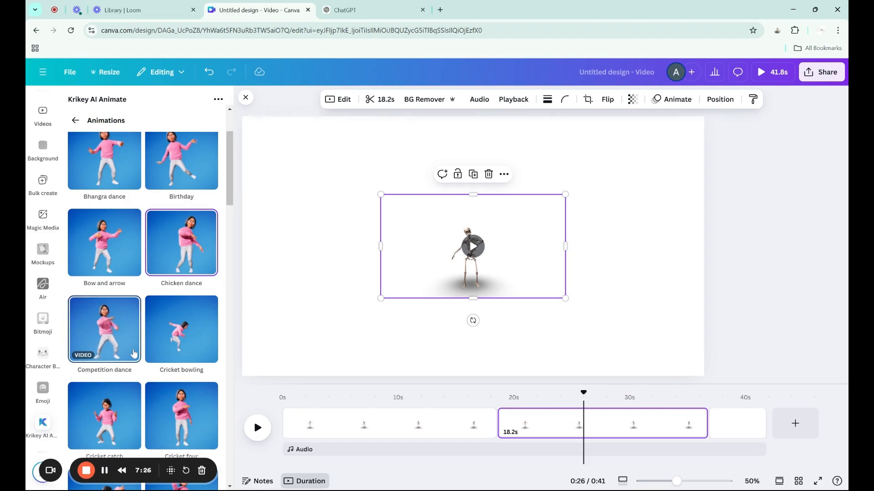
scroll(133, 354, "down", 2)
scroll(133, 353, "down", 3)
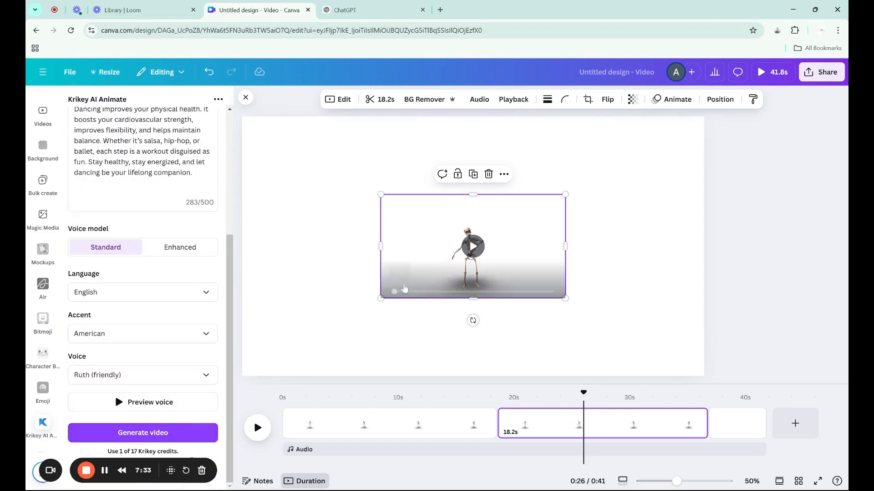
Replace the second page's skeleton clip with a newly generated Flamenco dance video and play part of it.
key("Delete")
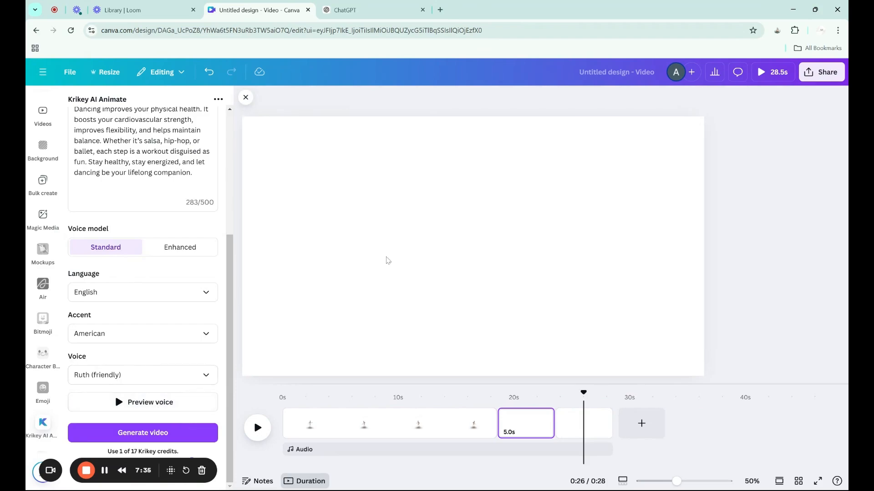
left_click(513, 423)
scroll(107, 207, "up", 4)
scroll(163, 378, "down", 4)
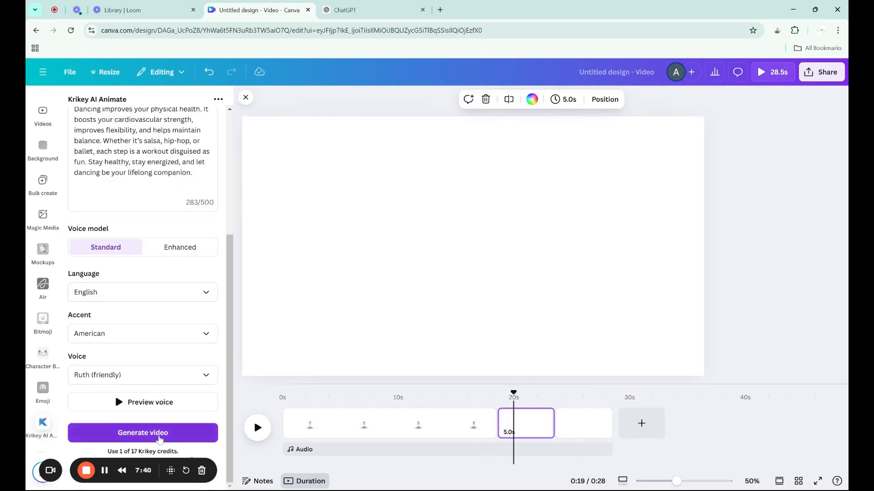
left_click(160, 438)
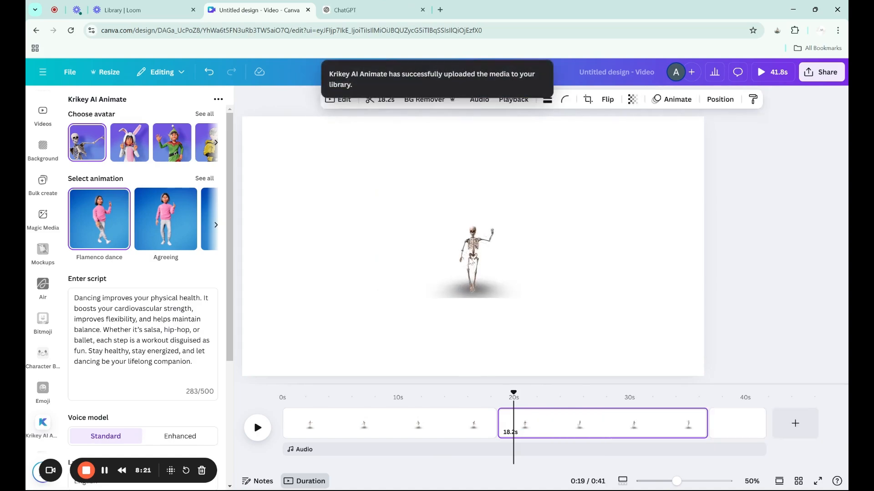
left_click(258, 428)
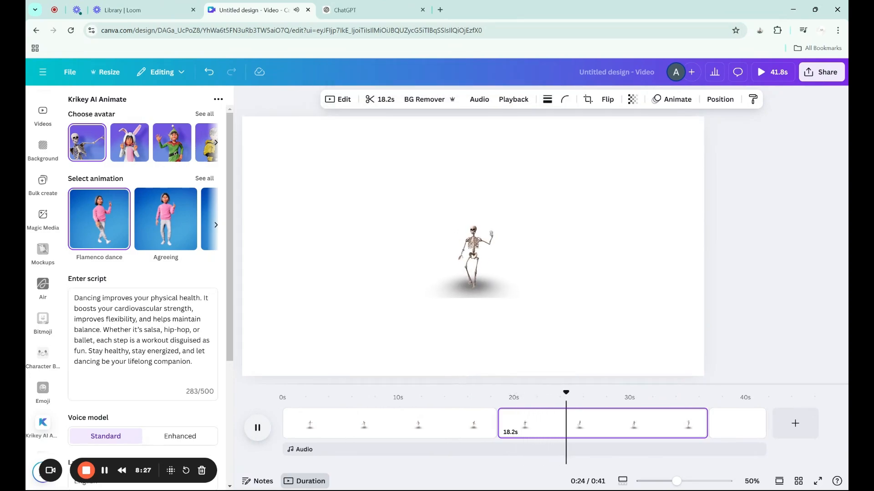
key("space")
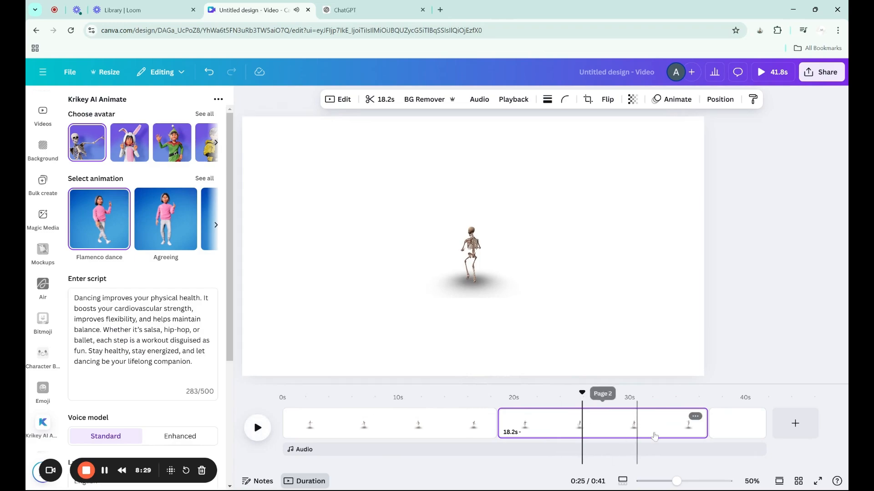
Select the blank third page, replace the script with the Page 3 paragraph and look back at the script in ChatGPT.
left_click(740, 426)
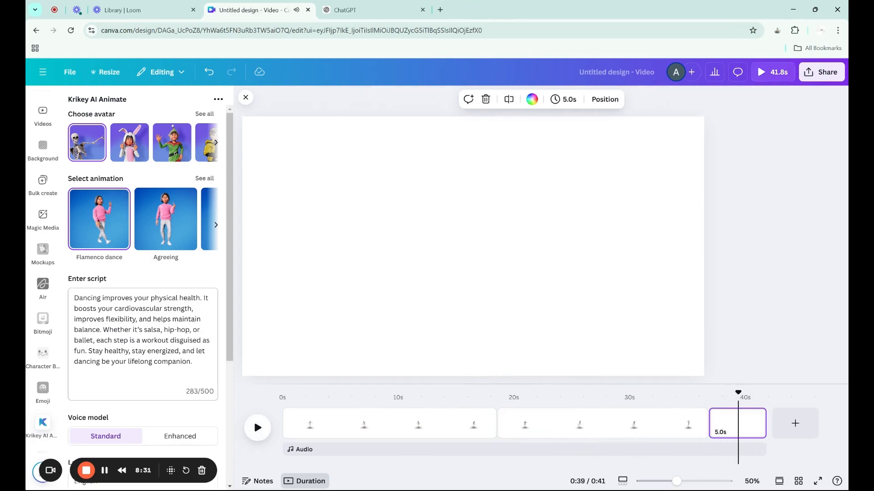
left_click_drag(193, 362, 78, 298)
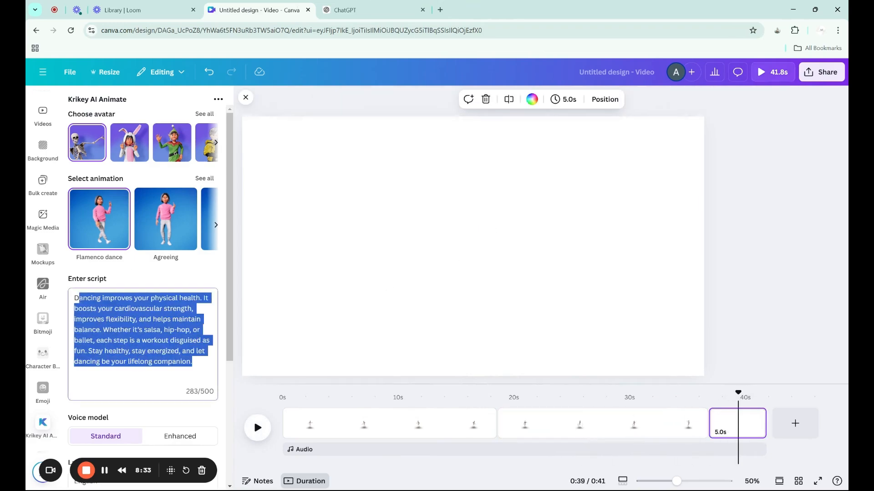
key("BackSpace")
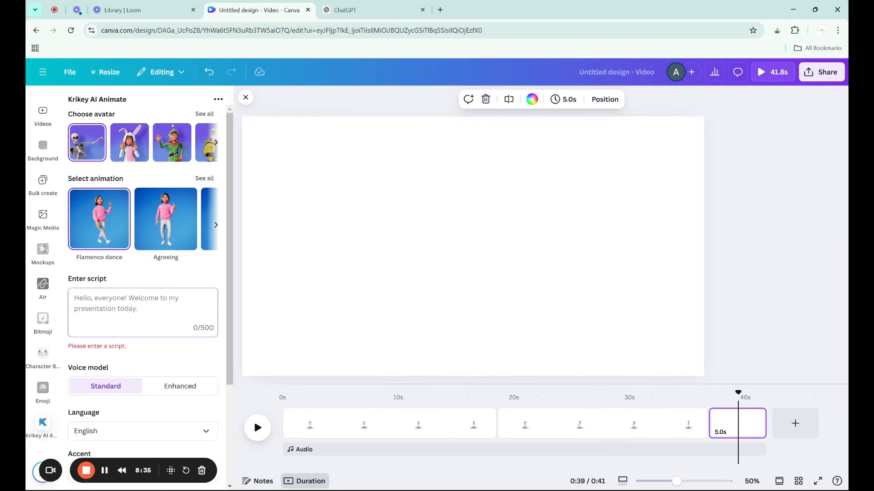
type("Beyond physical benefits, dancing uplifts your mental health. It reduces stress, sparks creativity, and releases endorphins that make you feel amazing. In a world full of challenges, dancing provides a sanctuary of joy and freedom. Dance away your worries and embrace your happiness.")
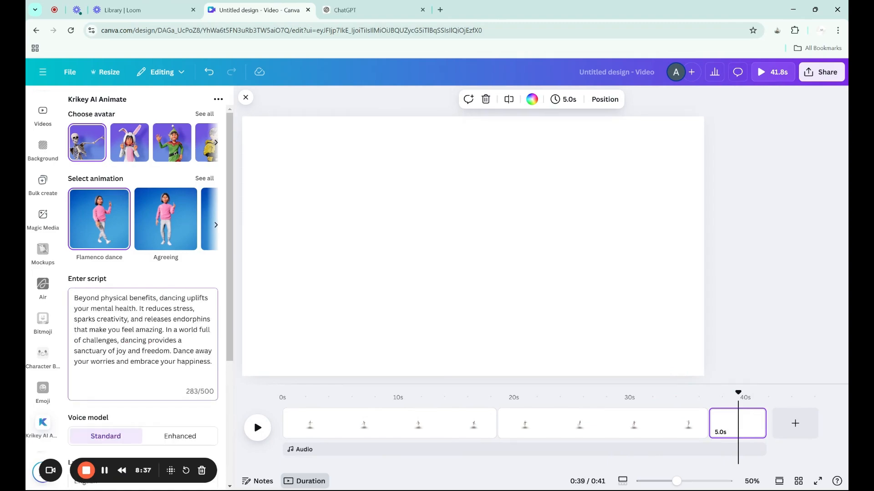
left_click(354, 12)
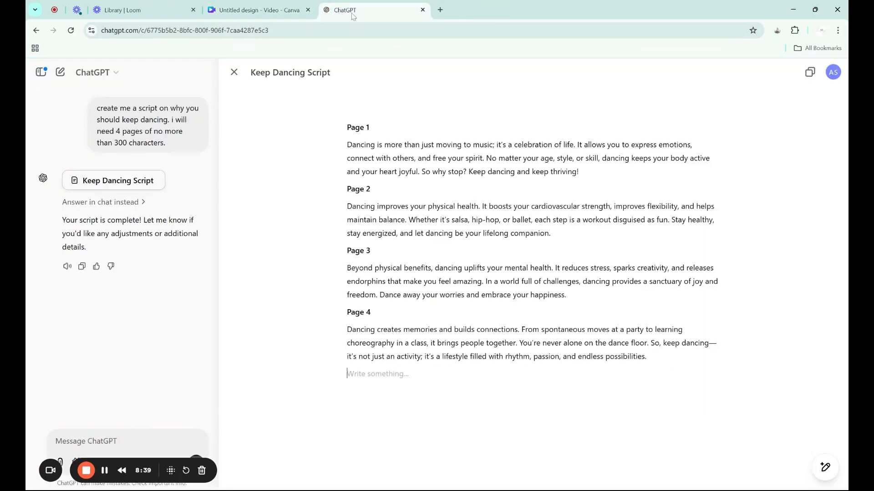
left_click(258, 10)
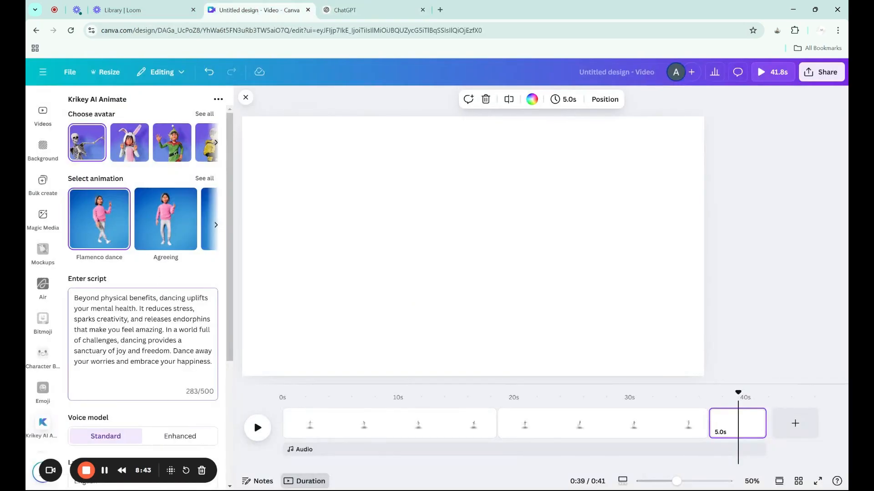
Choose the Mor chaal dance from the full animation list and generate the third page's talking skeleton video.
left_click(205, 179)
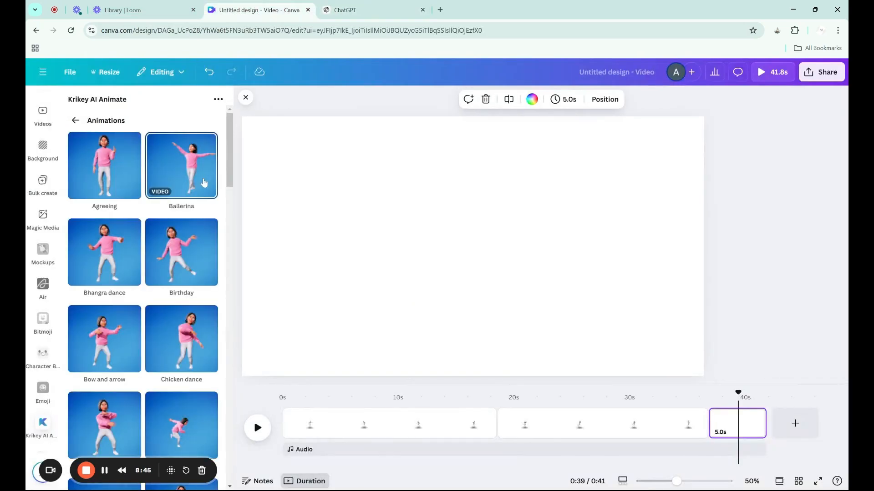
scroll(155, 280, "down", 5)
scroll(155, 281, "down", 10)
scroll(156, 282, "down", 6)
scroll(156, 282, "down", 3)
left_click(173, 285)
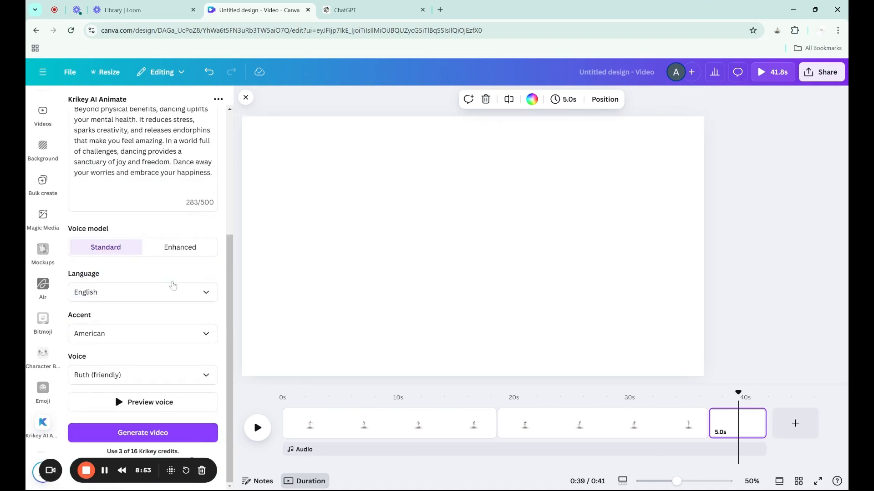
scroll(132, 270, "up", 2)
scroll(131, 269, "down", 2)
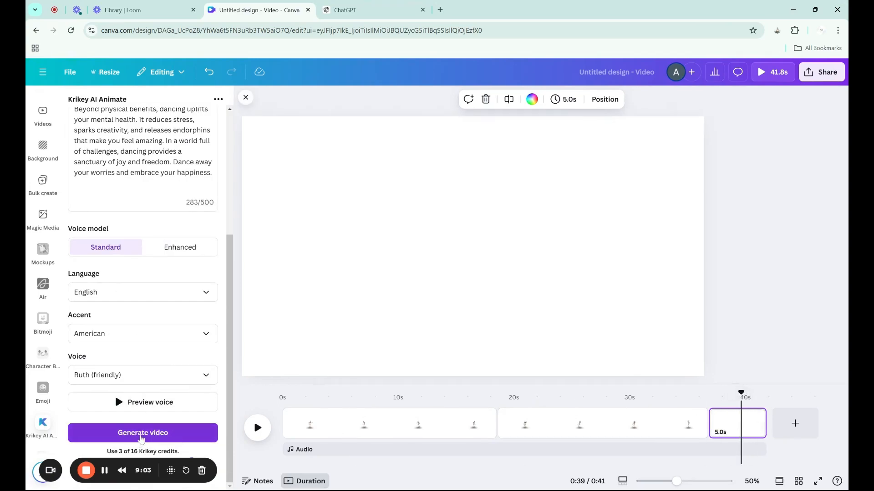
left_click(141, 433)
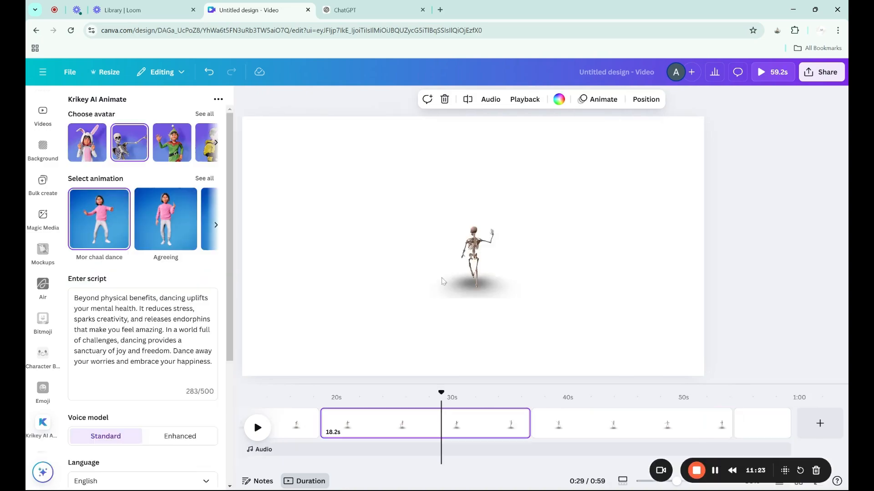
Look back at the first page's skeleton clip, select the blank fourth page and choose Shimmy dance as the avatar's animation.
left_click(289, 428)
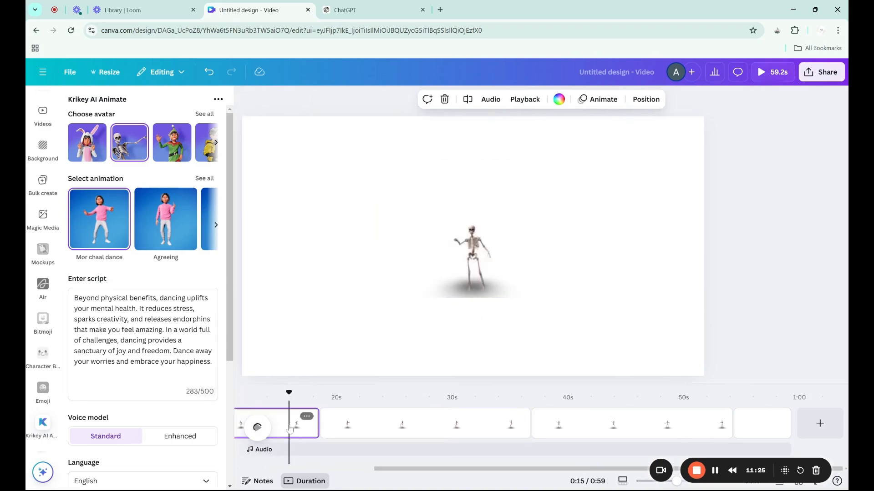
left_click(288, 425)
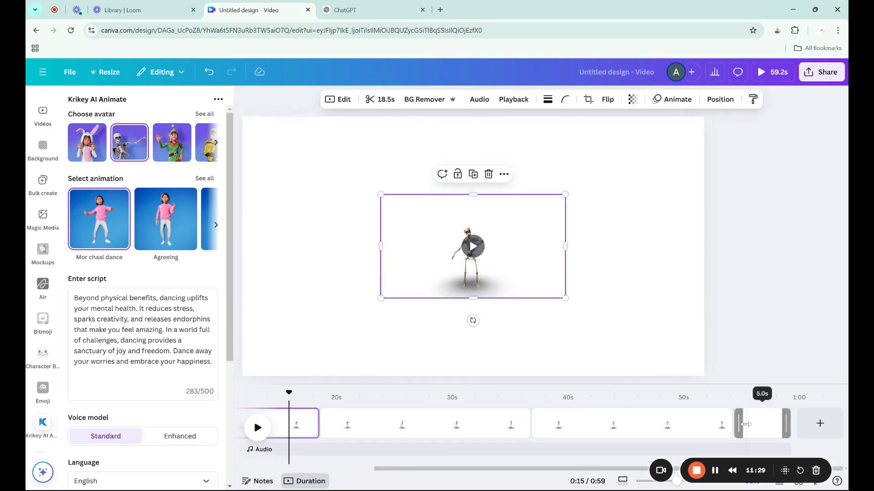
left_click(764, 424)
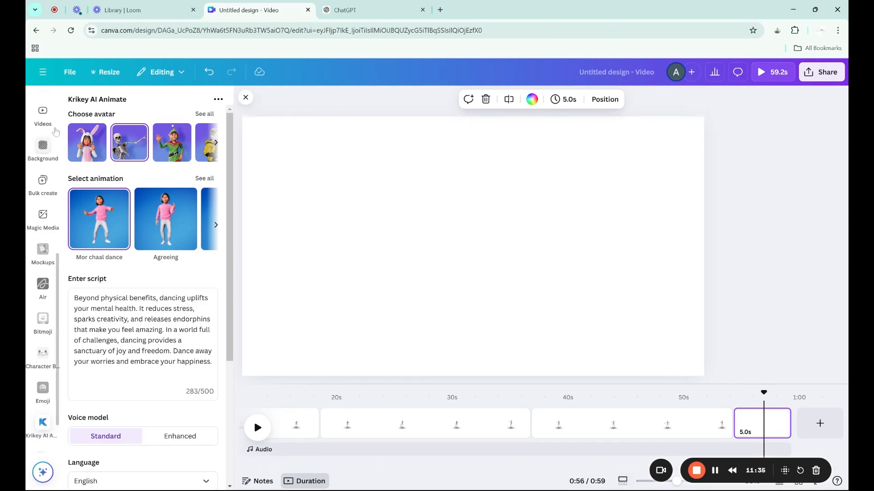
left_click(207, 178)
scroll(203, 189, "down", 20)
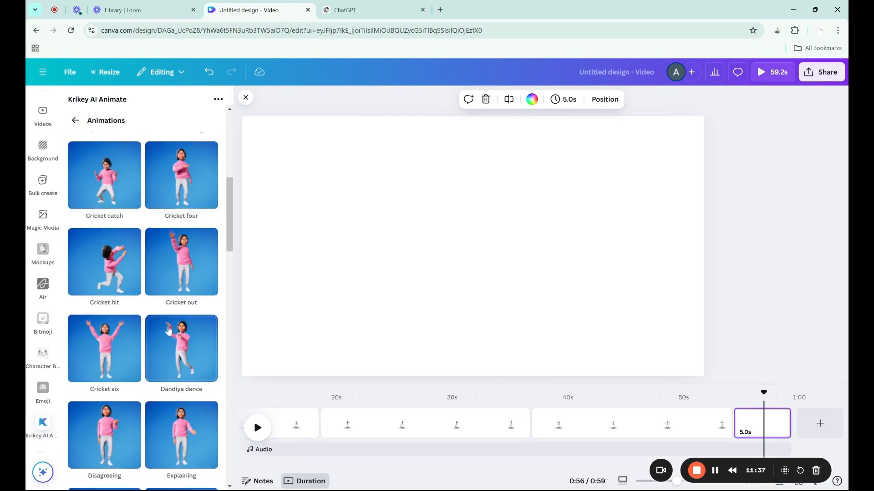
scroll(168, 329, "down", 5)
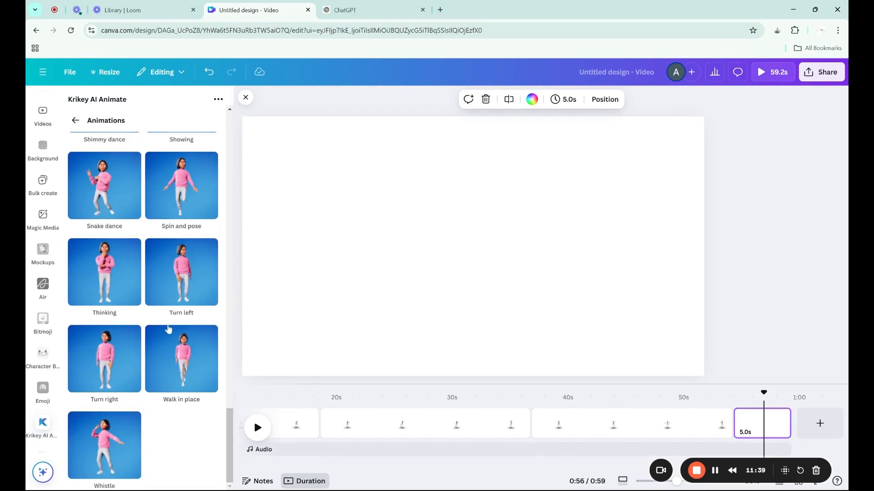
scroll(117, 218, "up", 2)
left_click(119, 228)
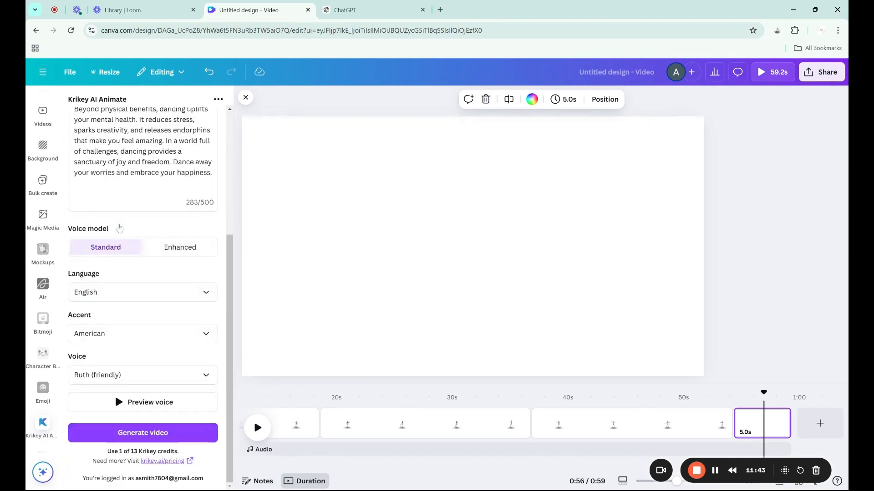
Replace the script with the "Dancing creates memories and builds connections" paragraph and generate the fourth page's skeleton video.
scroll(173, 185, "up", 1)
scroll(174, 184, "up", 1)
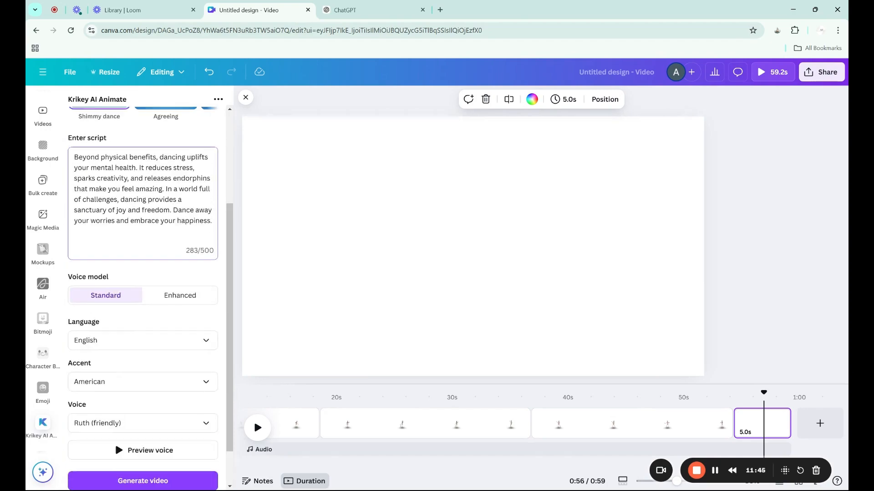
left_click_drag(74, 157, 211, 220)
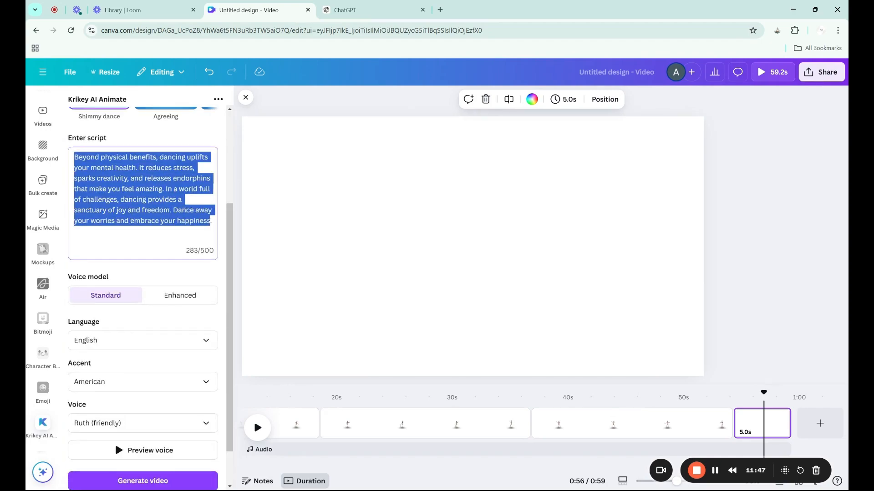
key("BackSpace")
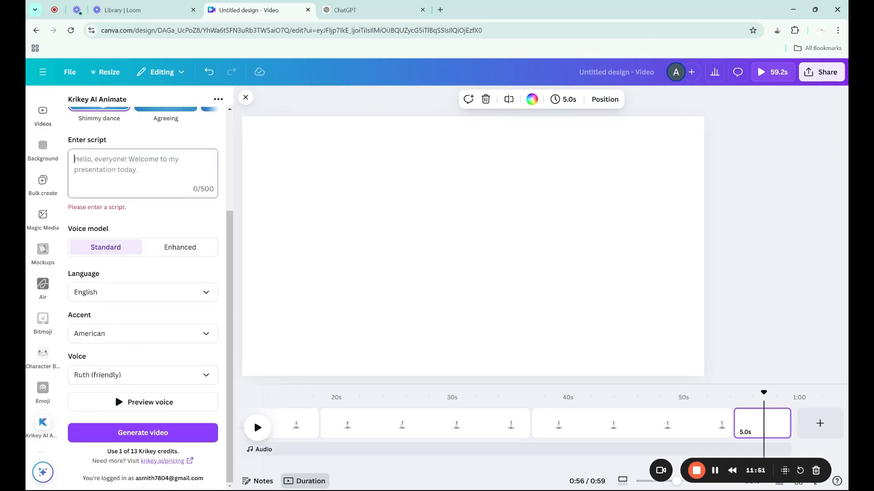
type("Dancing creates memories and builds connections. From spontaneous moves at a party to learning choreography in a class, it brings people together. You’re never alone on the dance floor. So, keep dancing—it’s not just an activity; it’s a lifestyle filled with rhythm, passion, and endless possibilities.")
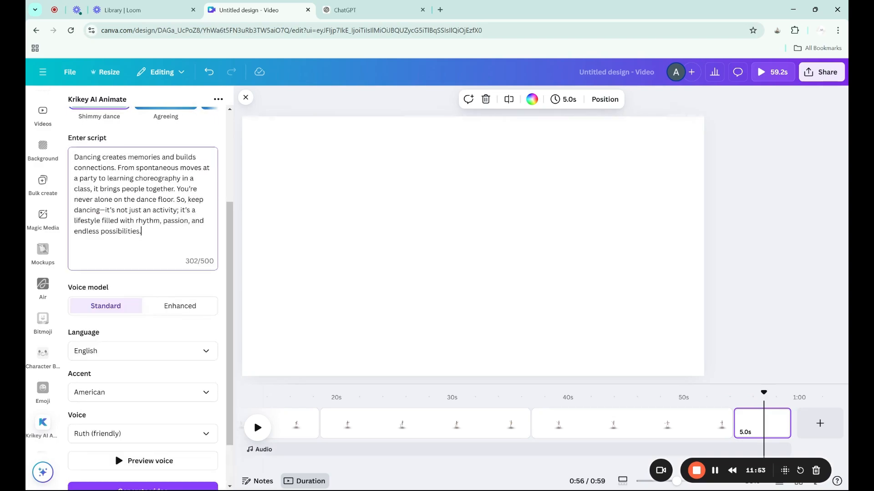
scroll(179, 430, "down", 1)
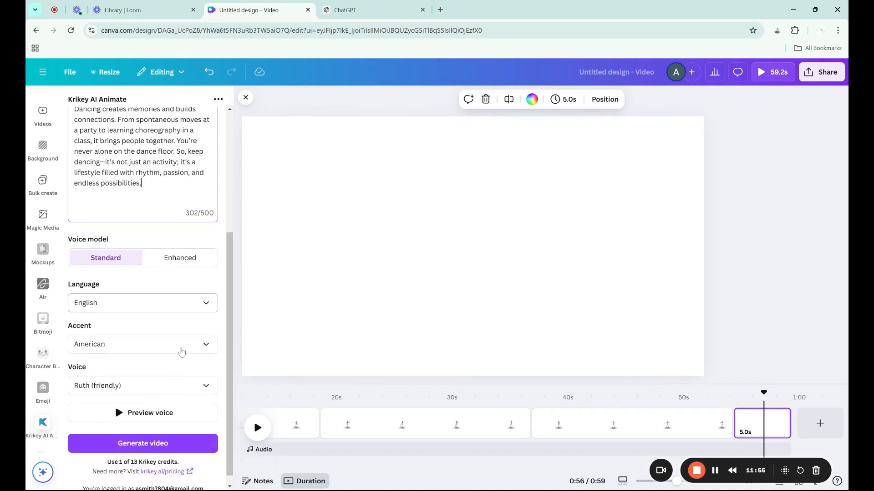
left_click(179, 445)
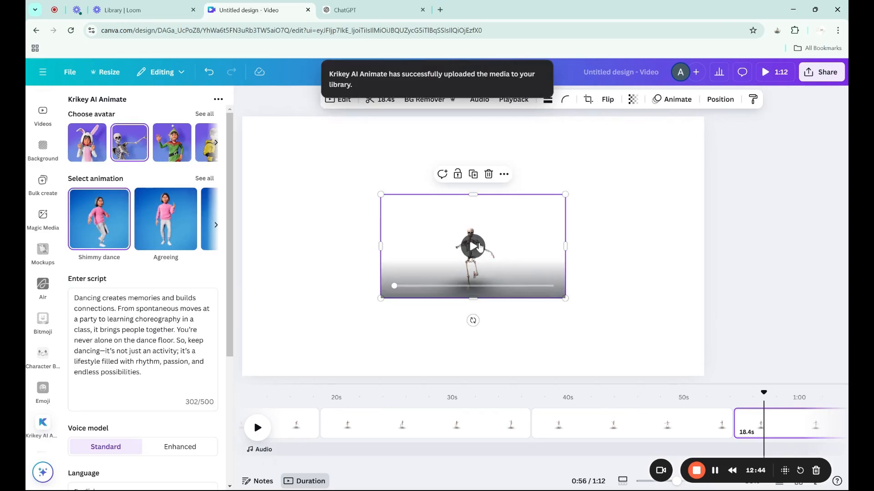
Play part of the fourth page's new skeleton clip and remove its background.
left_click(473, 246)
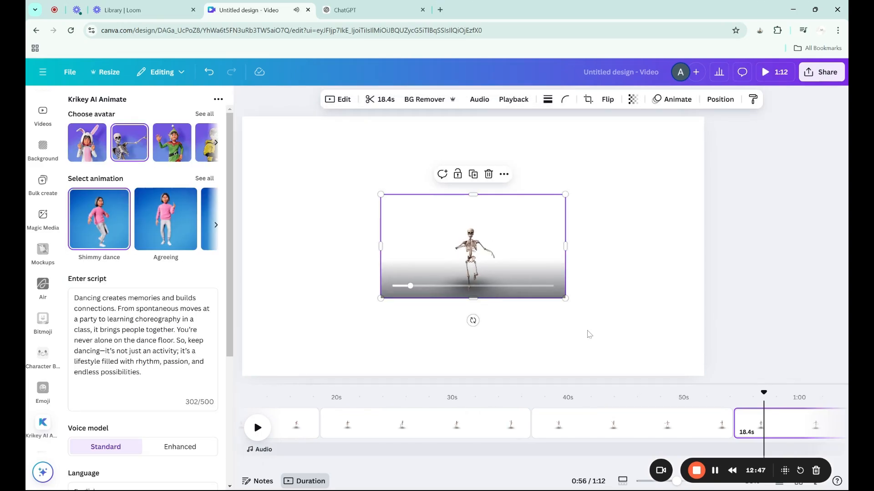
left_click(473, 247)
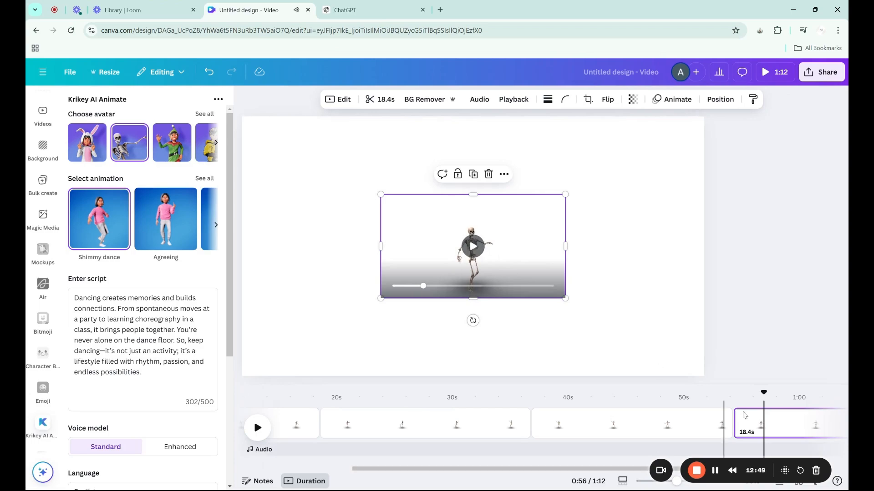
left_click(432, 100)
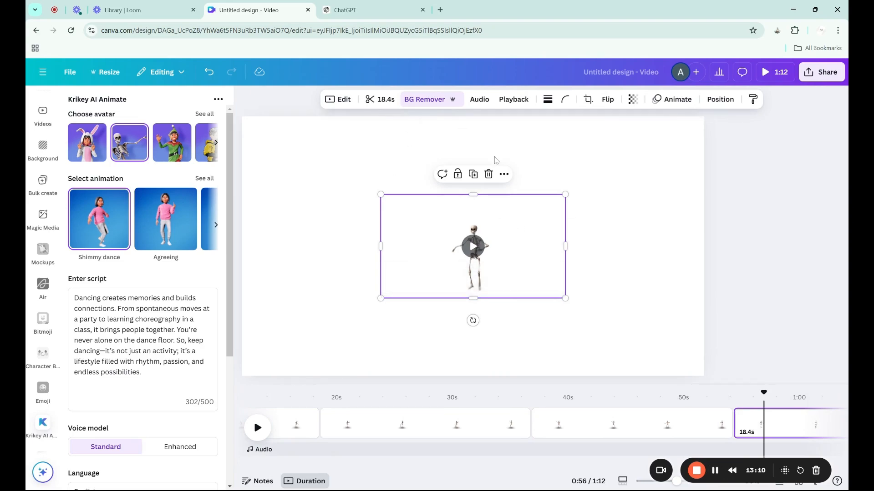
Try setting the fourth page's skeleton clip as the page's video background, and undo it.
left_click(504, 174)
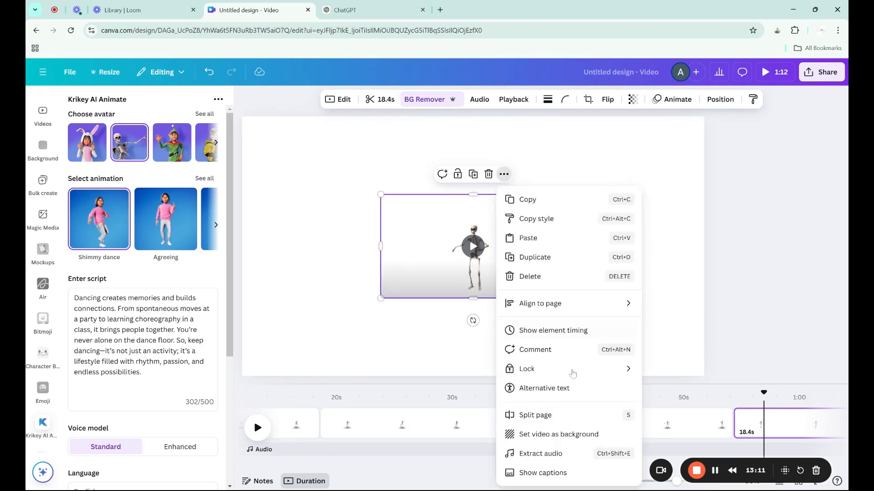
left_click(573, 438)
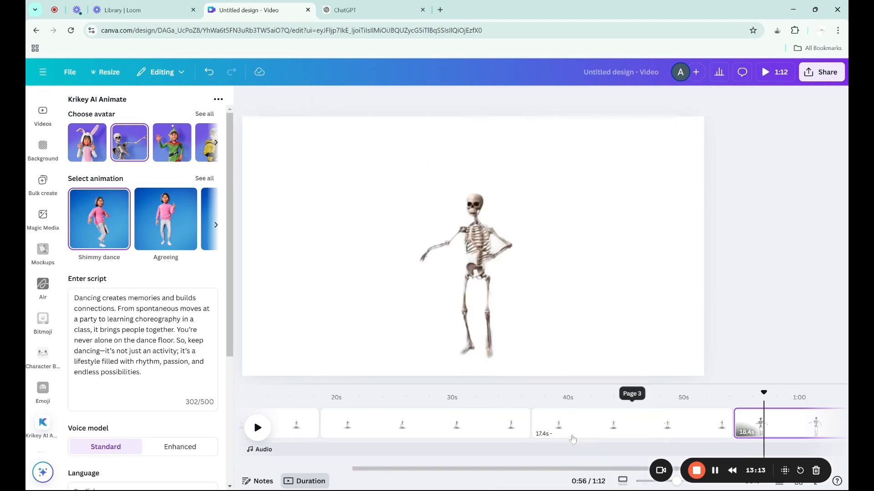
left_click(474, 260)
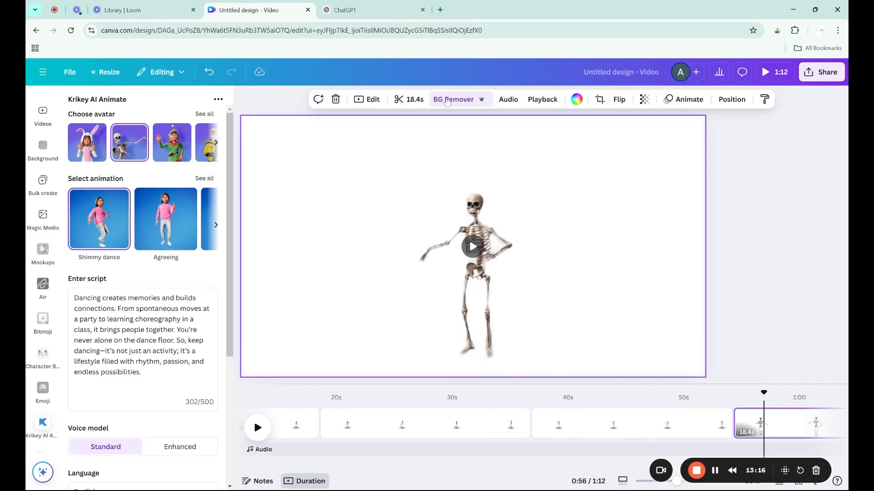
key("ctrl+z")
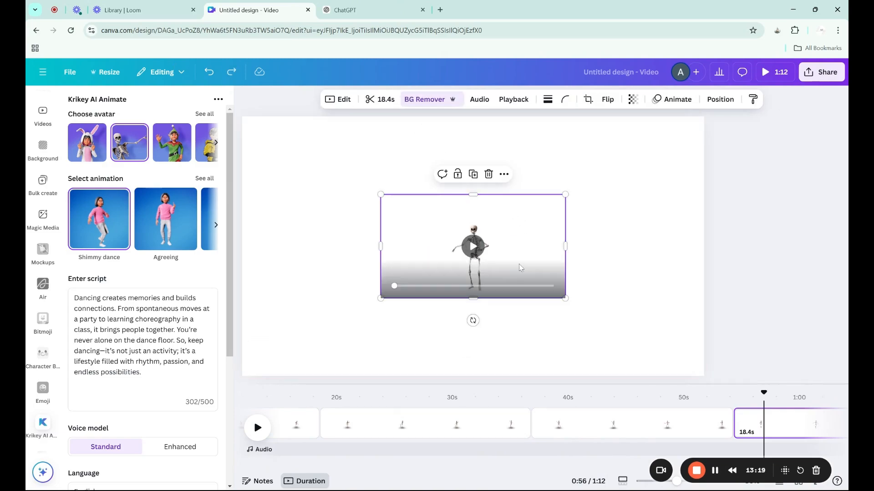
Move the fourth page's skeleton clip to the page's upper-left corner and enlarge it to fill the page.
left_click_drag(523, 248, 380, 163)
left_click_drag(427, 220, 701, 378)
left_click(776, 286)
Remove the background from the third page's skeleton clip and from the first page's skeleton clip.
left_click(684, 425)
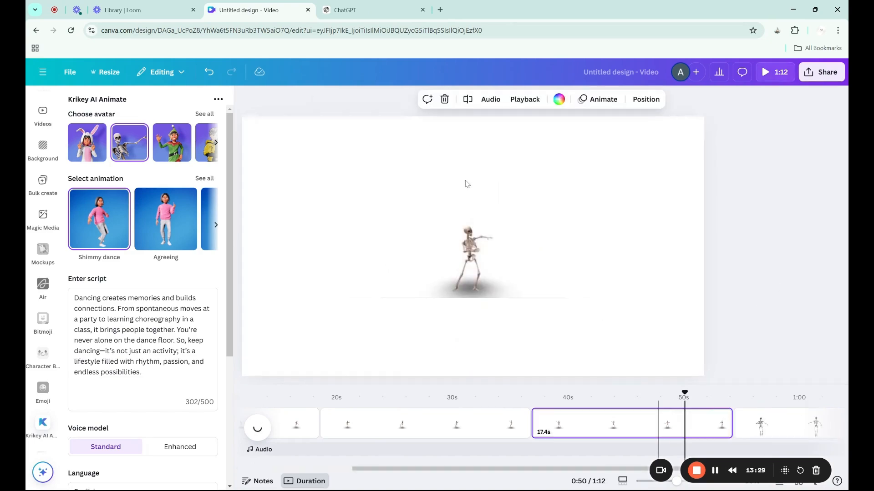
left_click(440, 275)
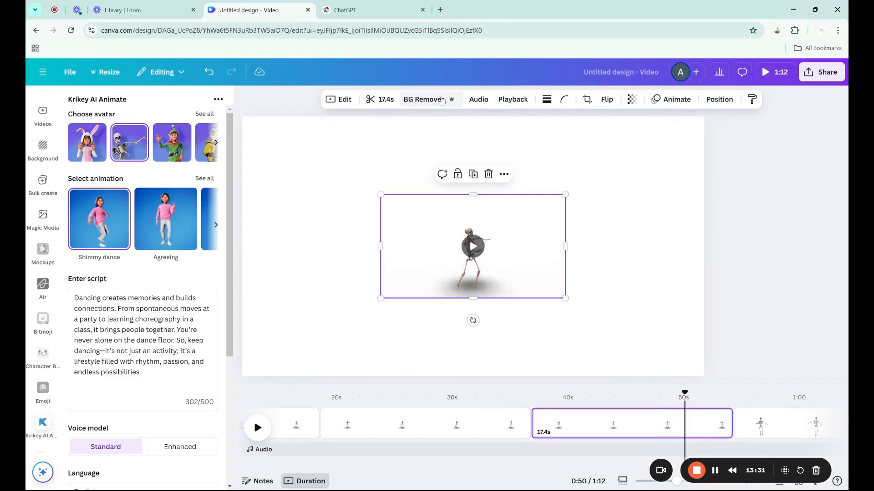
left_click(423, 105)
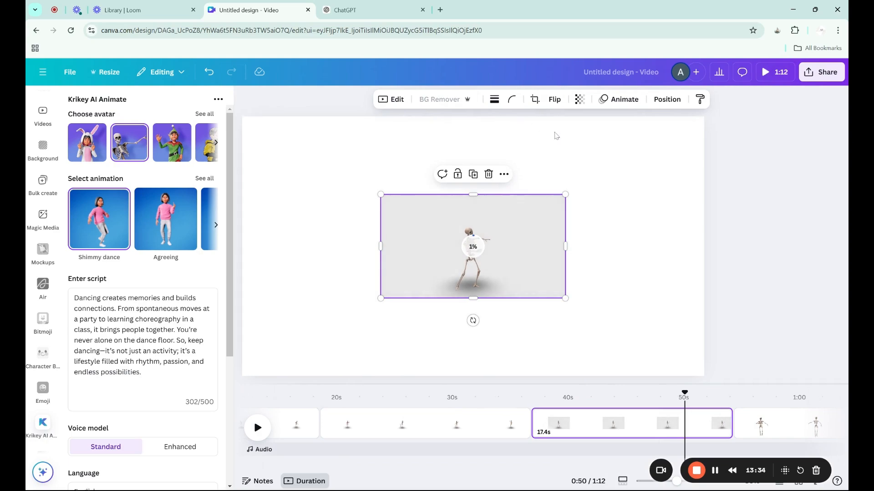
left_click(714, 470)
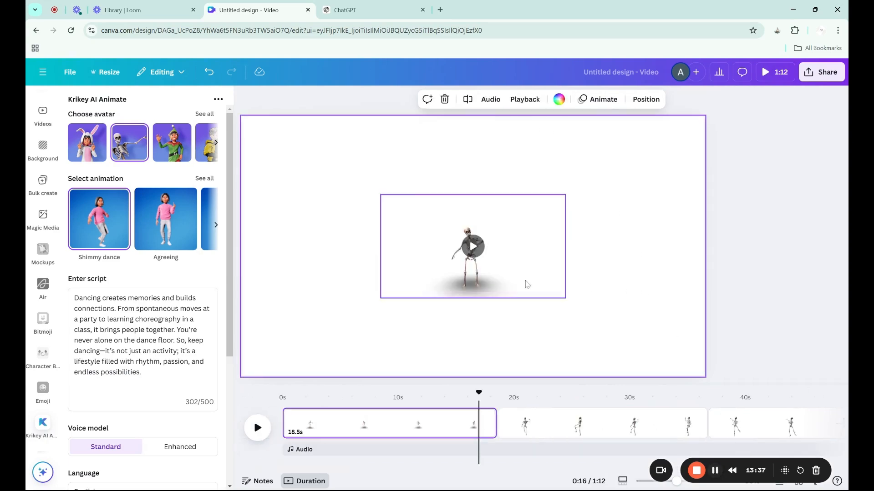
left_click(498, 291)
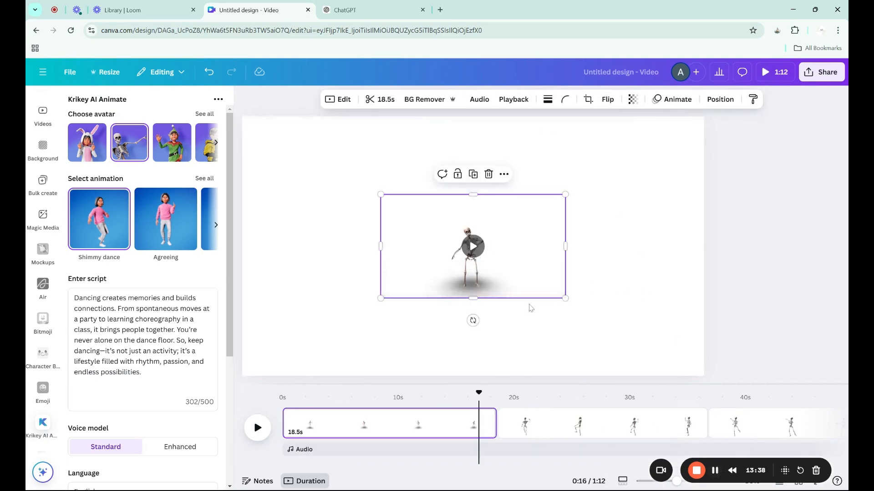
left_click(426, 100)
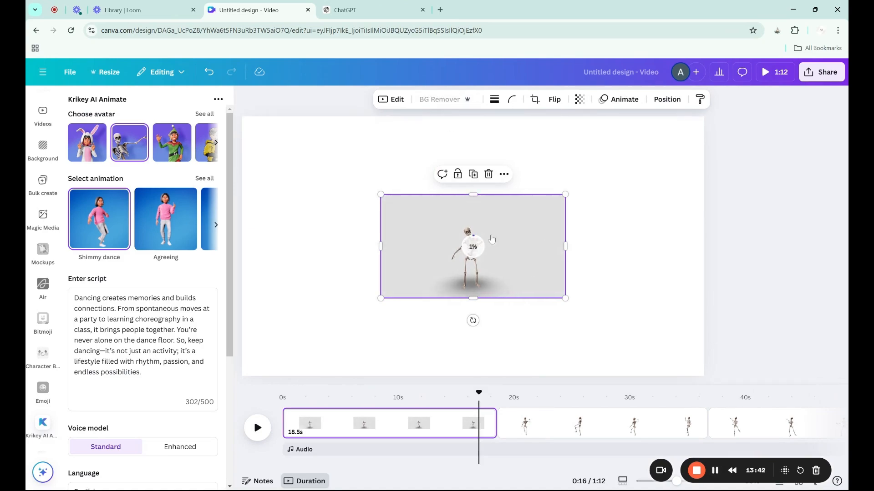
Search the elements library for "party" and browse all of the graphics results.
scroll(46, 187, "up", 3)
scroll(48, 189, "up", 5)
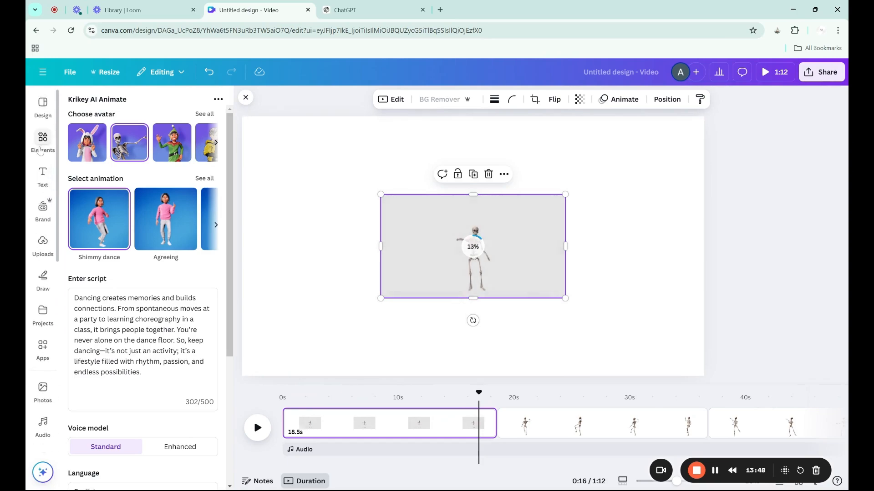
left_click(41, 150)
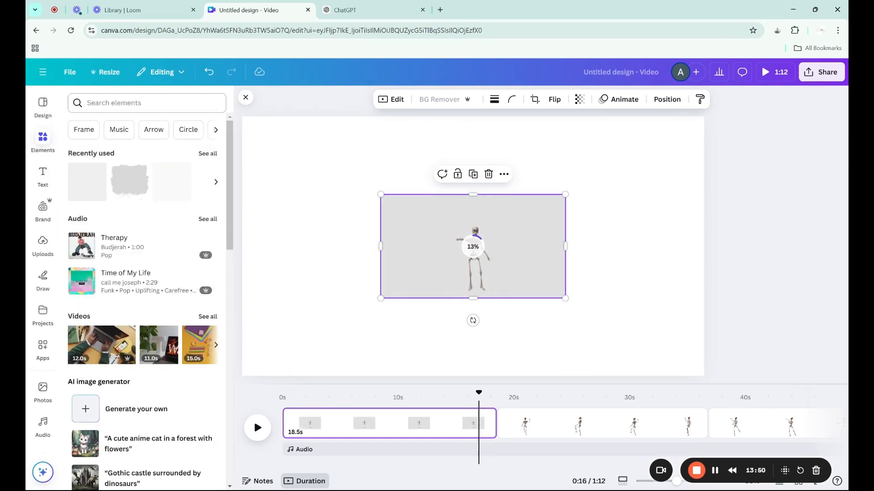
type("party")
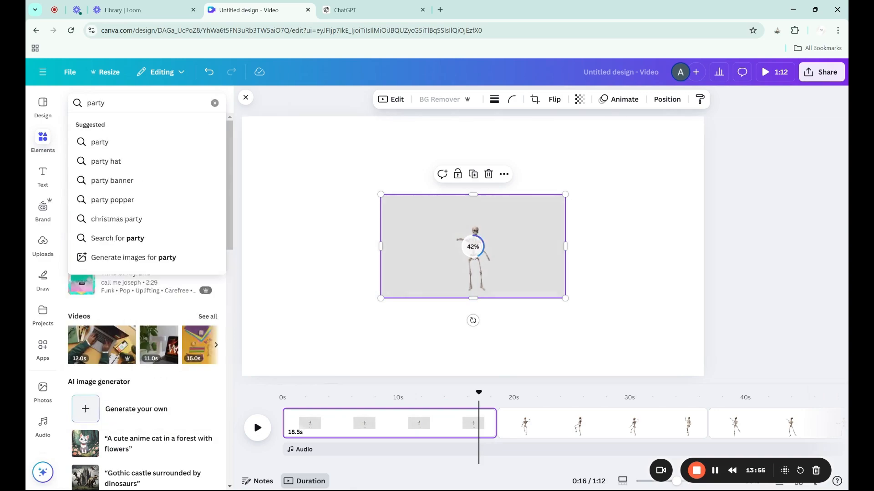
key("Return")
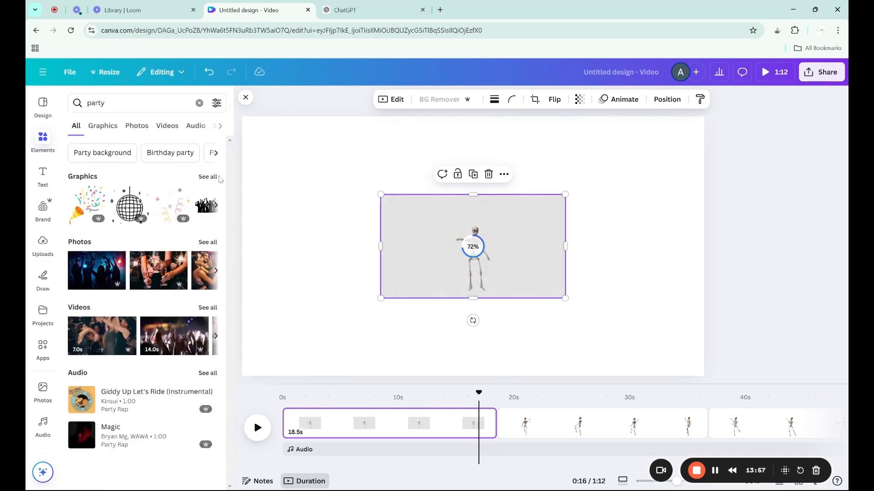
left_click(207, 177)
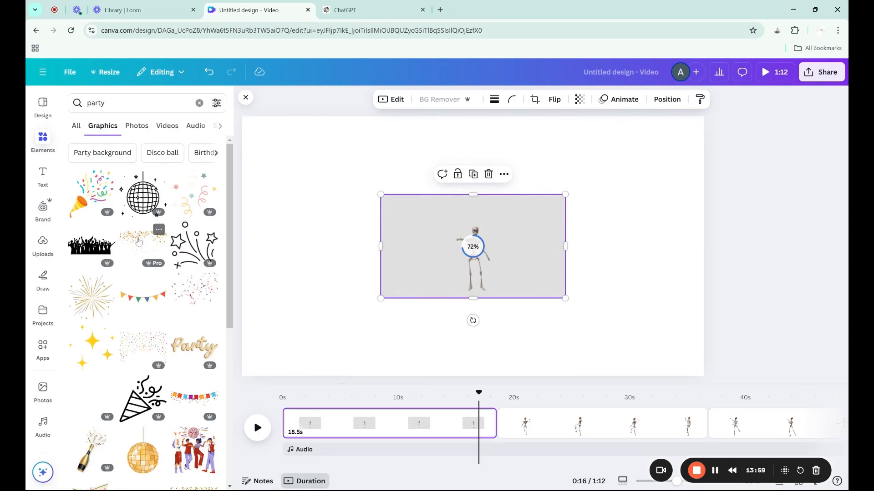
scroll(165, 256, "down", 1)
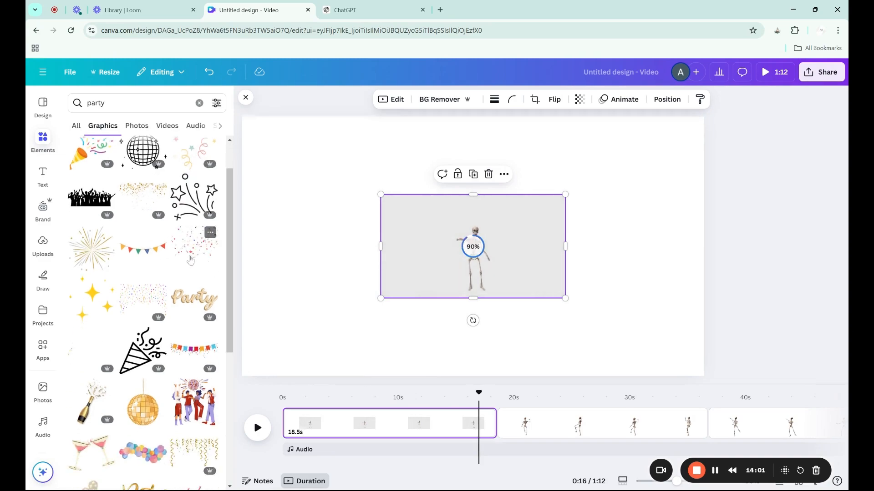
scroll(190, 260, "down", 5)
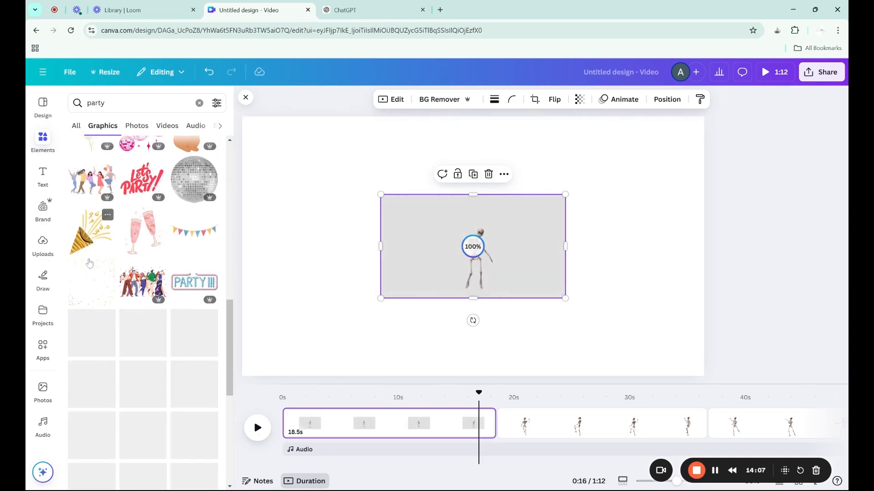
scroll(89, 263, "down", 10)
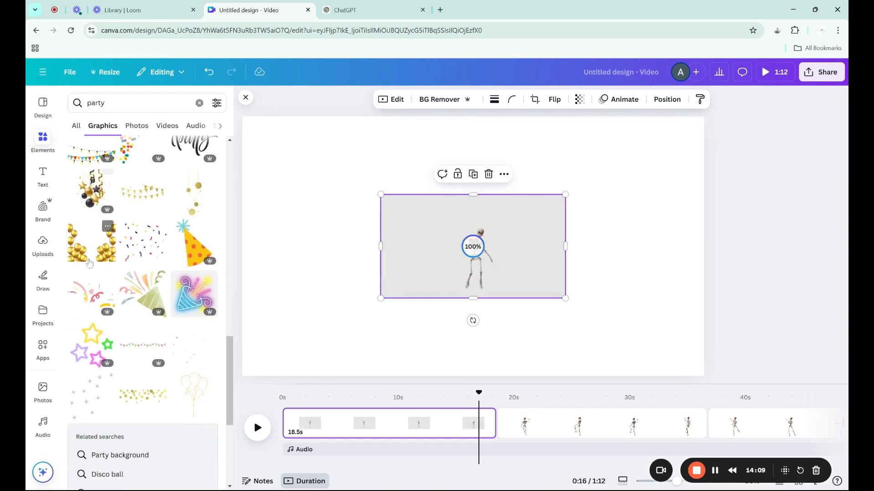
scroll(89, 263, "down", 4)
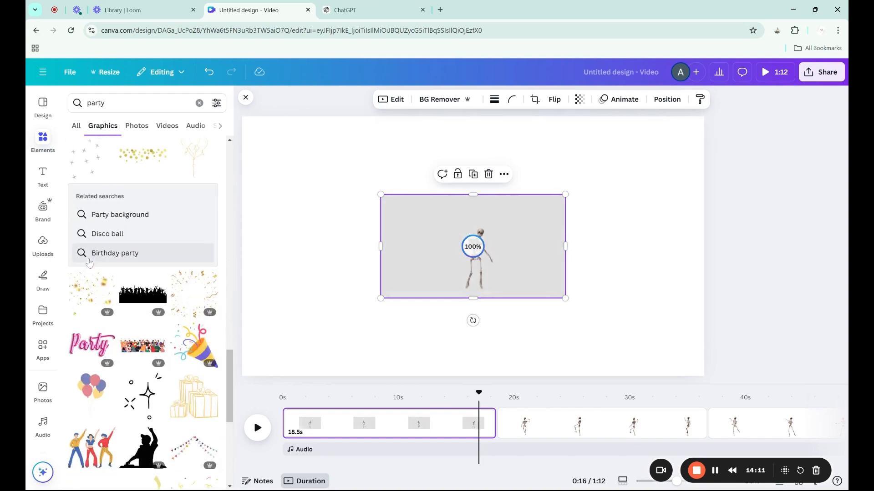
scroll(90, 263, "up", 3)
scroll(90, 263, "down", 5)
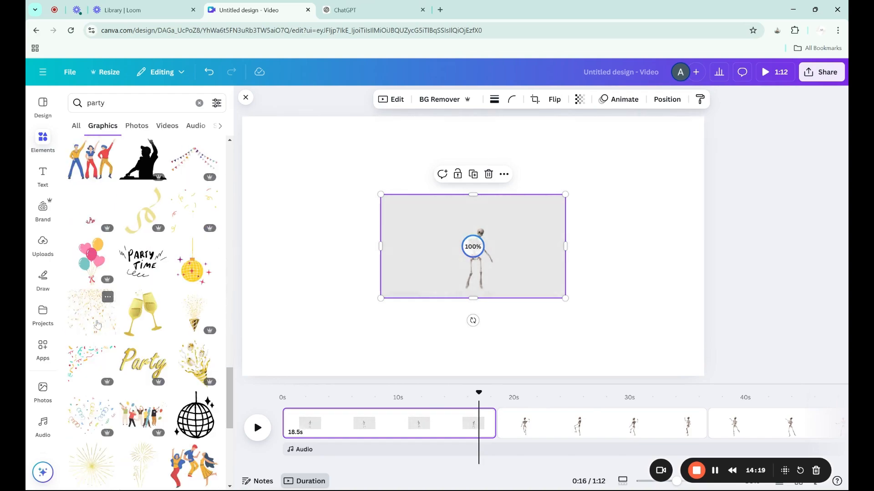
scroll(98, 324, "down", 7)
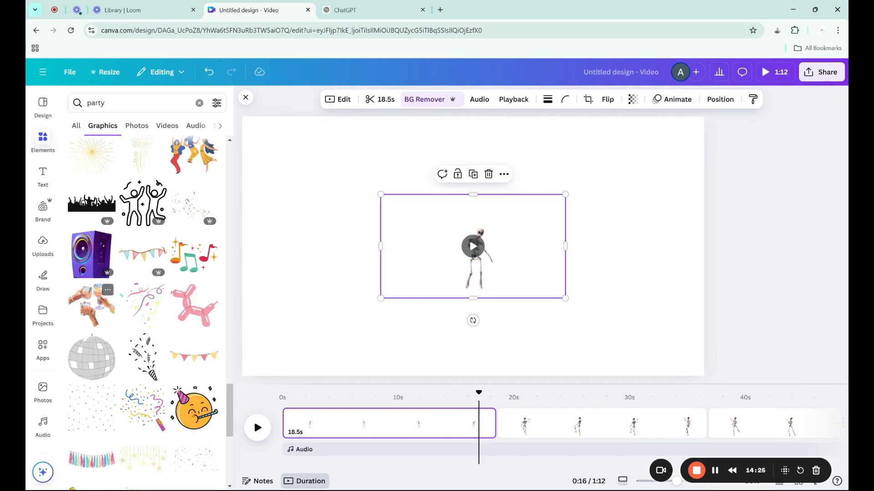
Move the first page's skeleton clip to the page's upper-left corner and enlarge it to fill the page.
left_click_drag(403, 227, 268, 148)
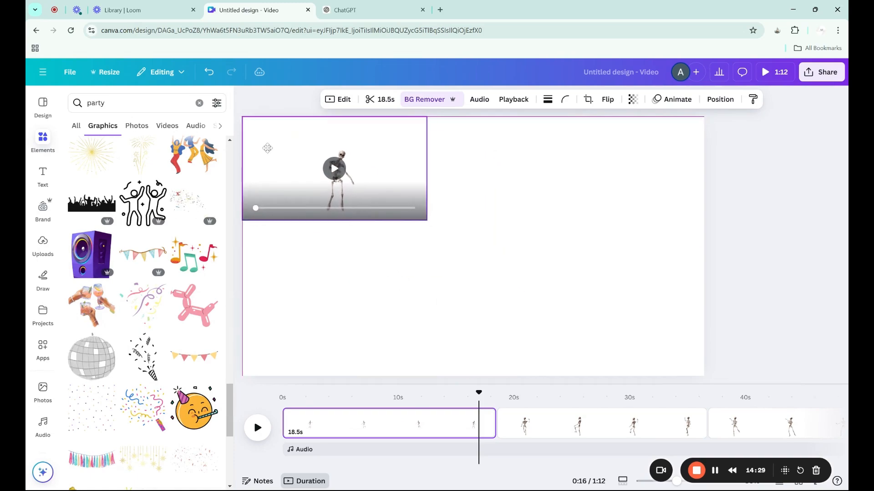
left_click_drag(427, 220, 707, 377)
left_click(758, 304)
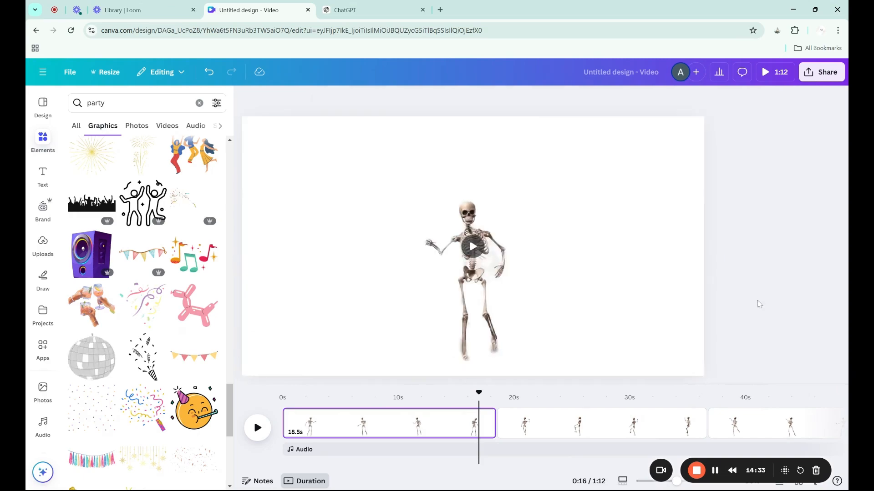
Add the grey disco ball graphic to the first page, shrink it and place it above the skeleton's head.
left_click(91, 357)
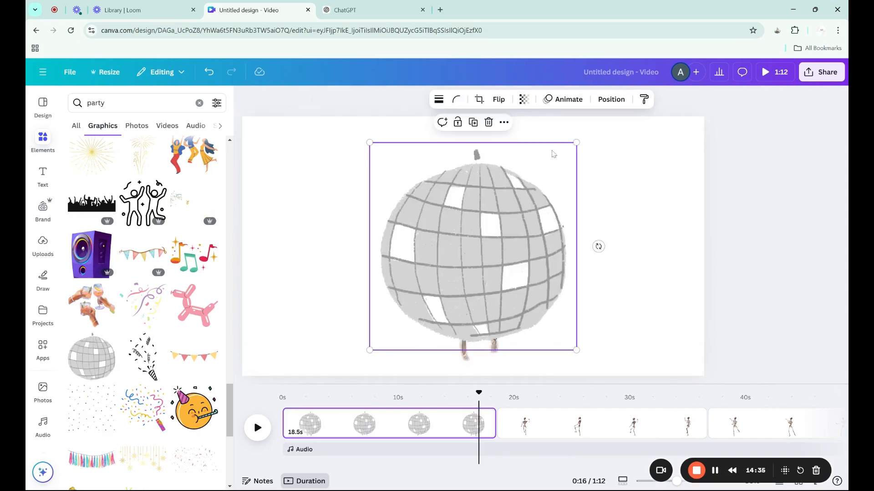
left_click_drag(577, 143, 440, 279)
left_click_drag(419, 319, 456, 156)
Copy the first page's disco ball and paste it onto the second page.
right_click(466, 157)
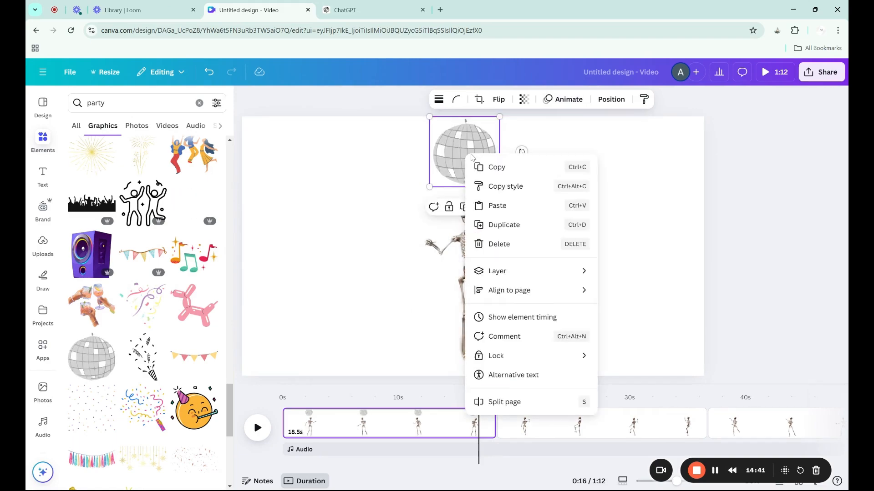
left_click(505, 167)
left_click(556, 415)
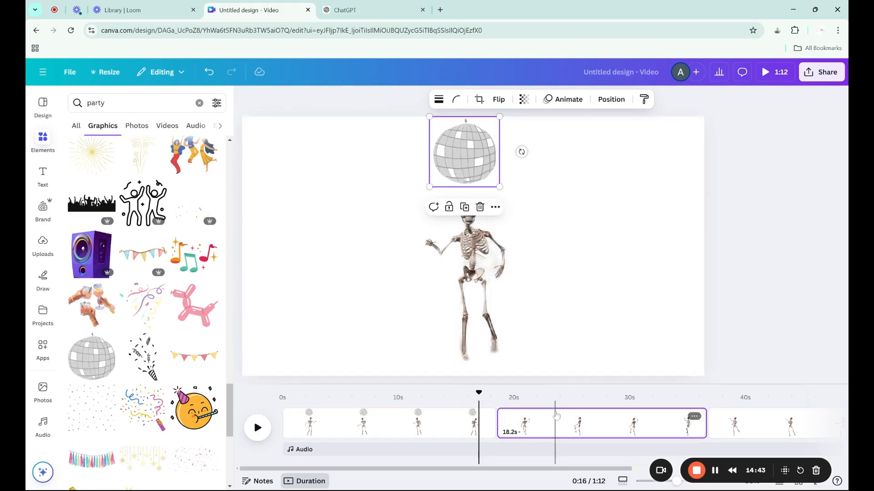
right_click(497, 154)
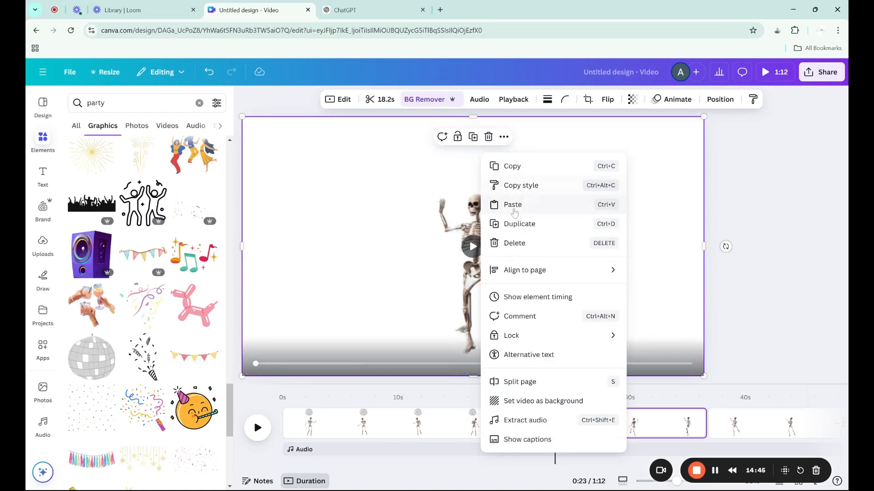
left_click(505, 204)
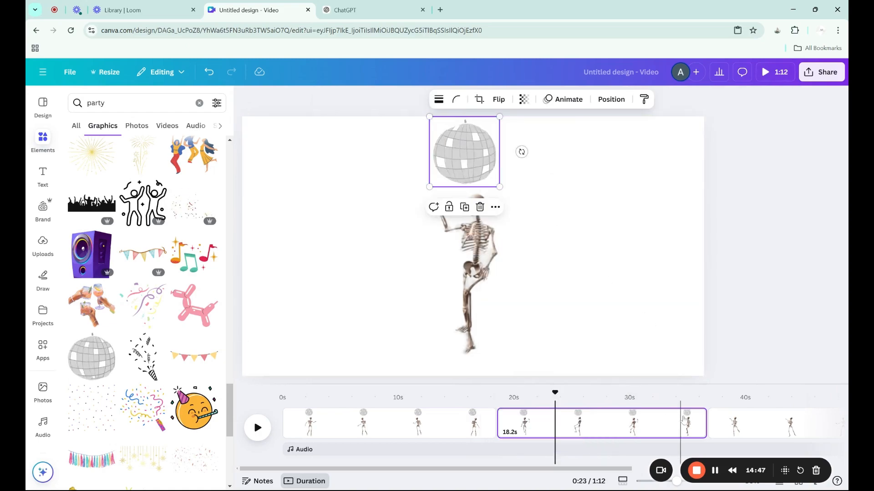
Paste the copied disco ball onto the third page and the fourth page.
left_click(743, 420)
left_click_drag(536, 473, 717, 472)
left_click(731, 423)
right_click(536, 158)
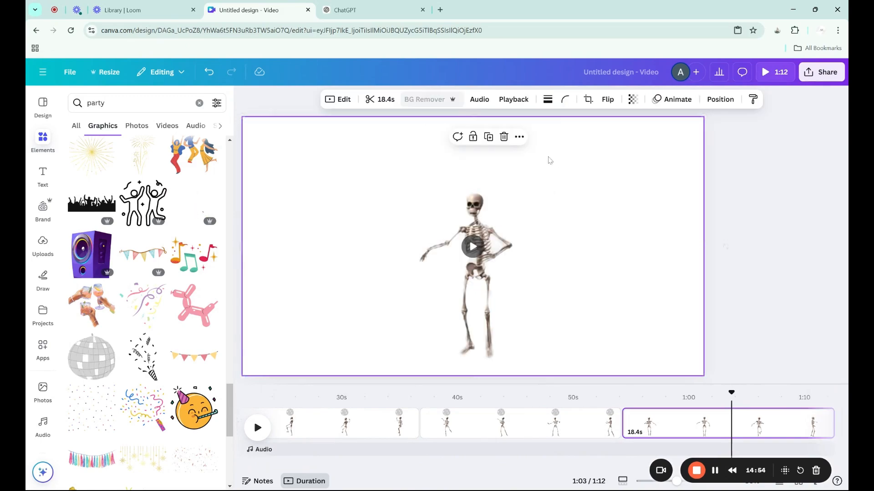
left_click(585, 209)
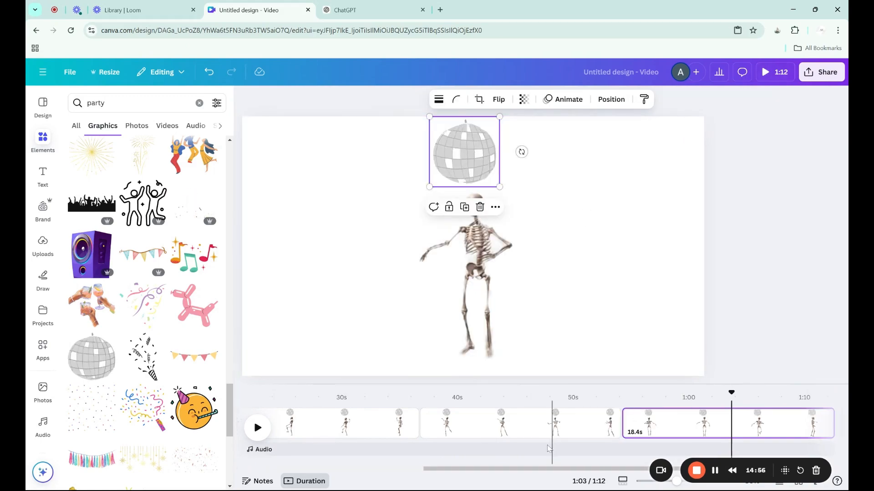
left_click_drag(544, 469, 359, 468)
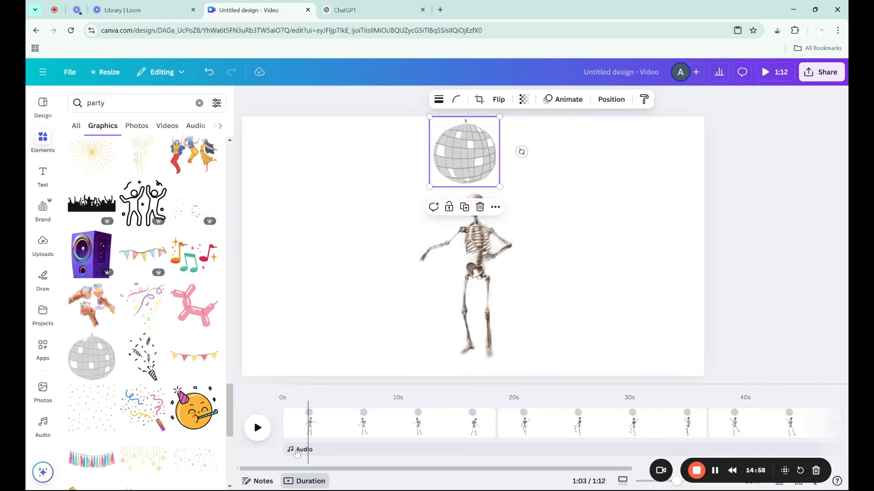
Try two animated confetti graphics from the party results on the fourth page, deleting each one.
scroll(92, 346, "down", 4)
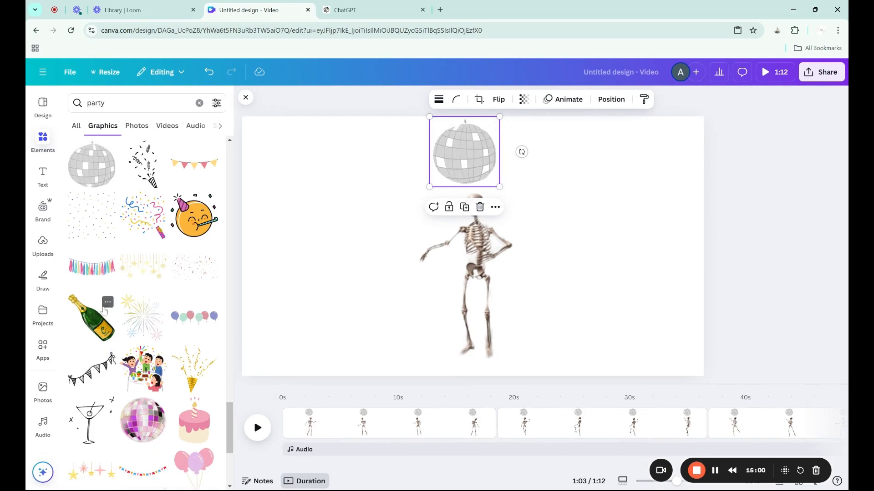
scroll(98, 328, "down", 10)
scroll(104, 307, "up", 12)
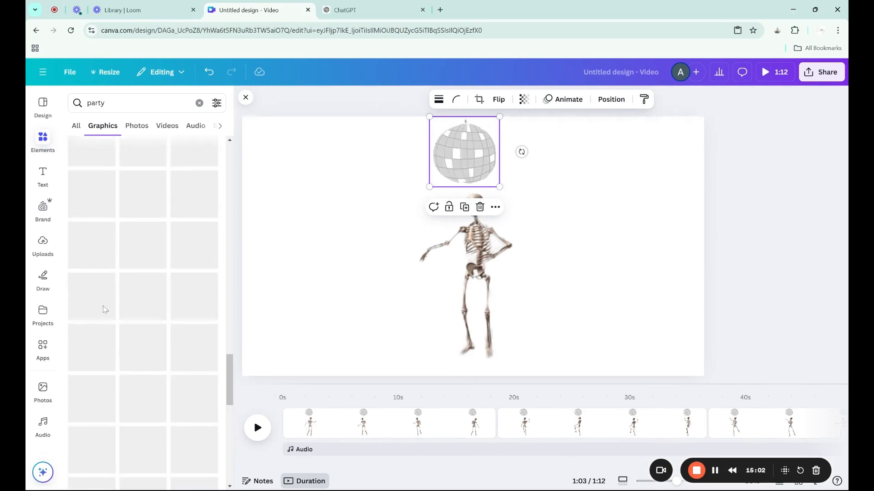
scroll(104, 310, "up", 5)
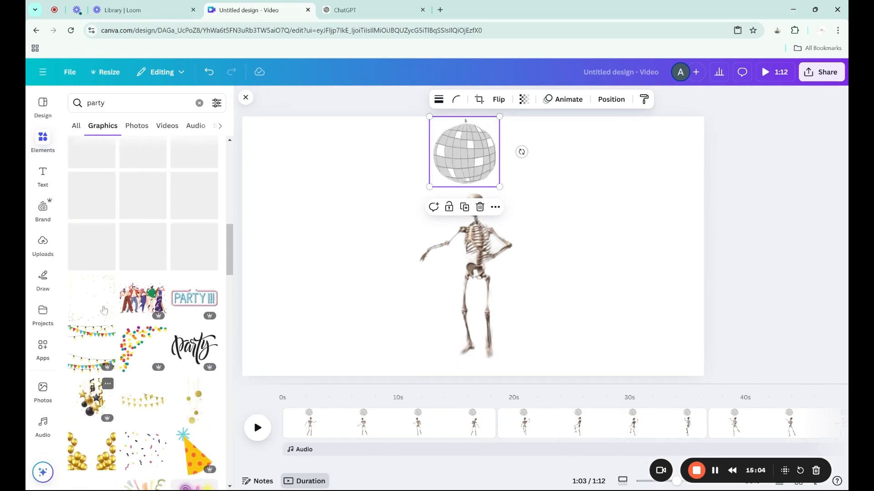
scroll(104, 309, "up", 6)
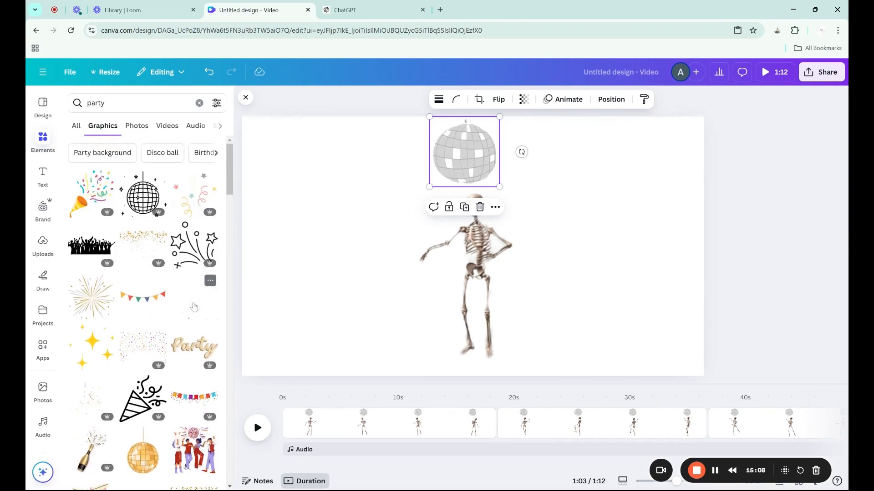
left_click(201, 304)
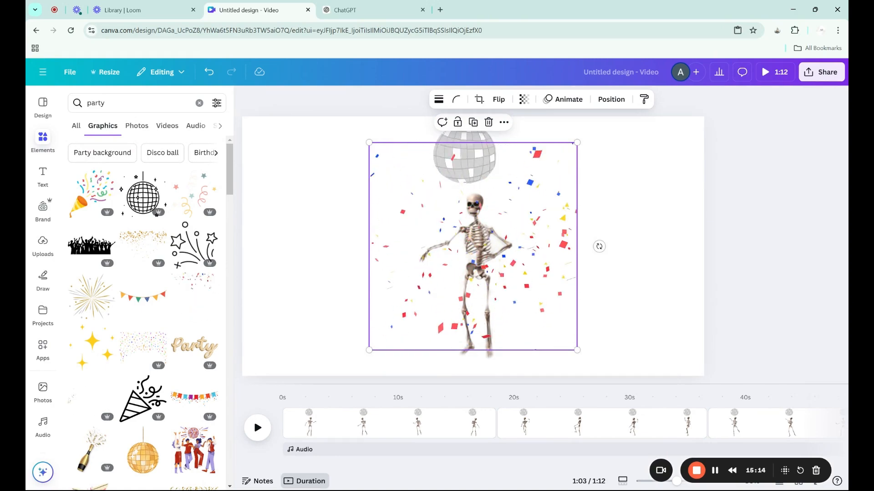
key("Delete")
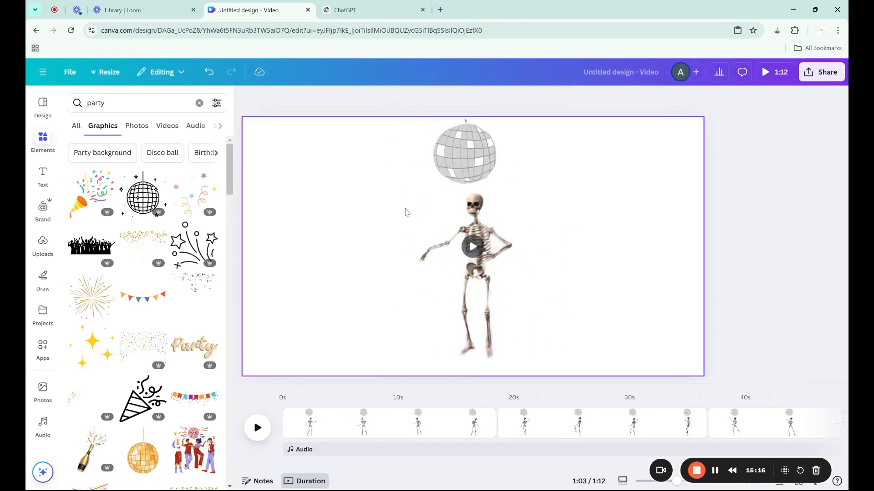
left_click(113, 403)
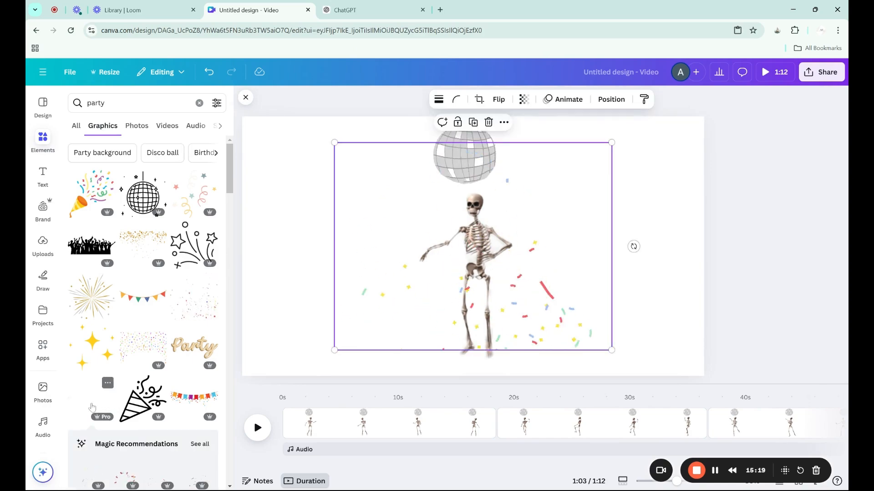
key("Delete")
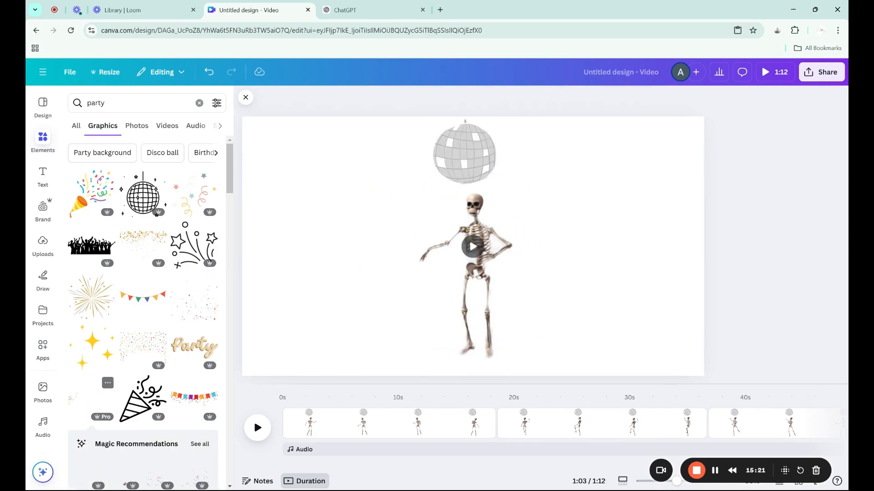
Browse more party graphics, and search the graphics for "falling stars" instead.
scroll(147, 282, "down", 6)
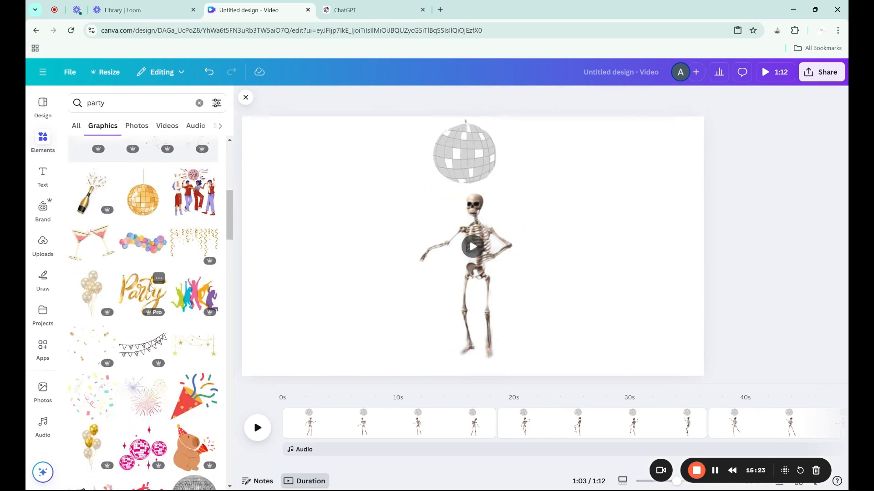
scroll(150, 289, "down", 4)
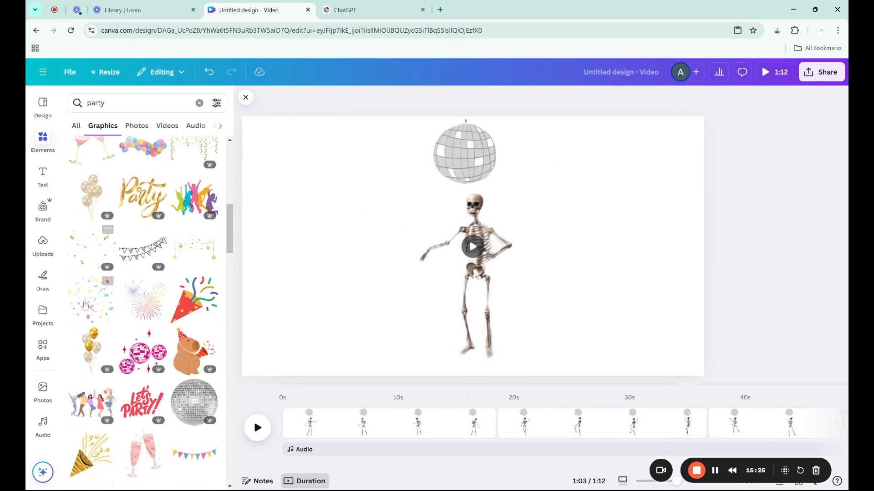
scroll(85, 305, "down", 5)
left_click(96, 102)
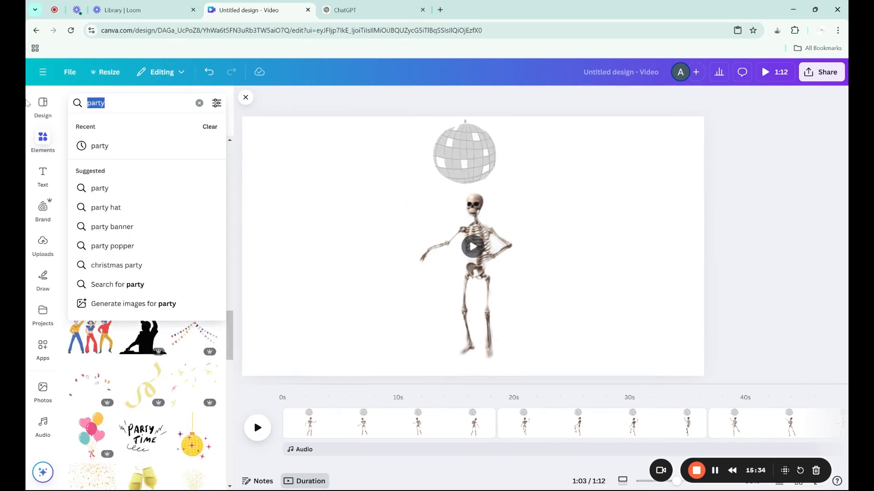
type("falling ")
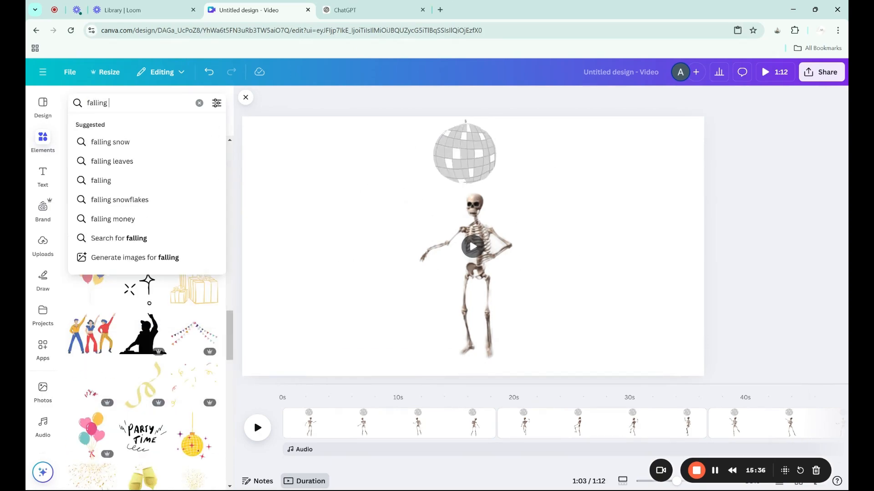
type("starts")
key("Return")
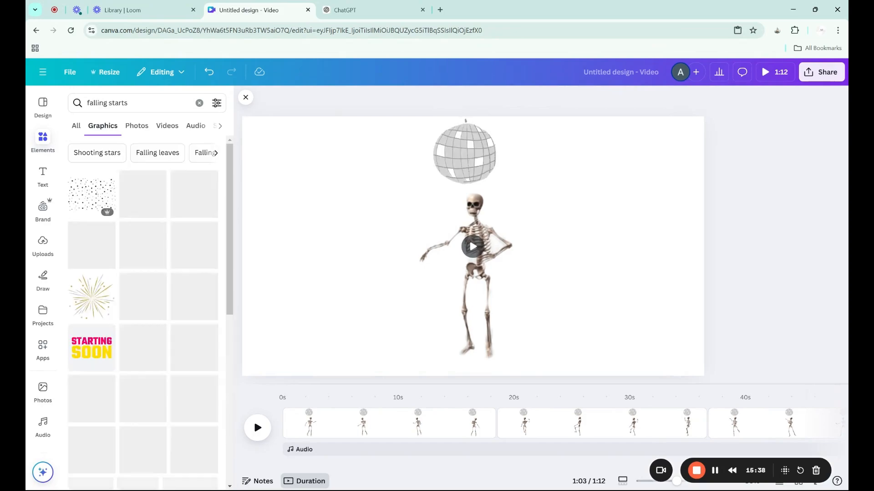
left_click(150, 103)
key("BackSpace")
key("BackSpace")
type("s")
key("Return")
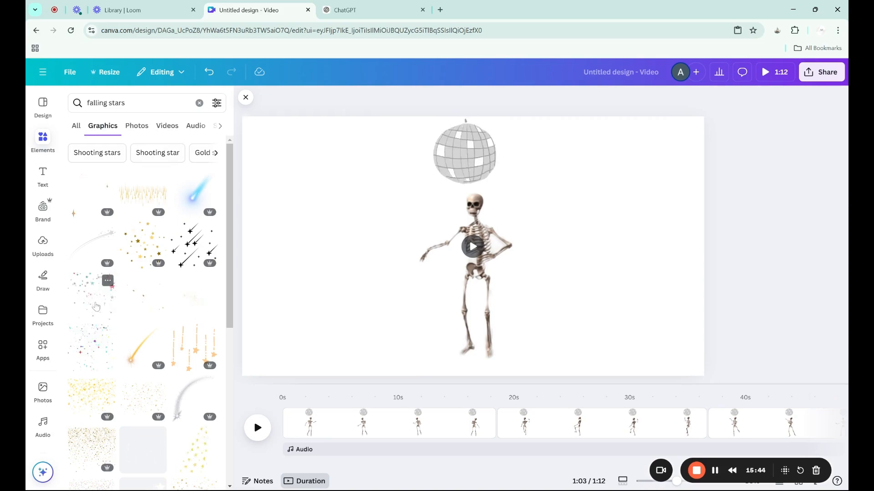
Try the animated multicolored sparkle graphic from the falling stars results on the fourth page, and delete it.
left_click(92, 351)
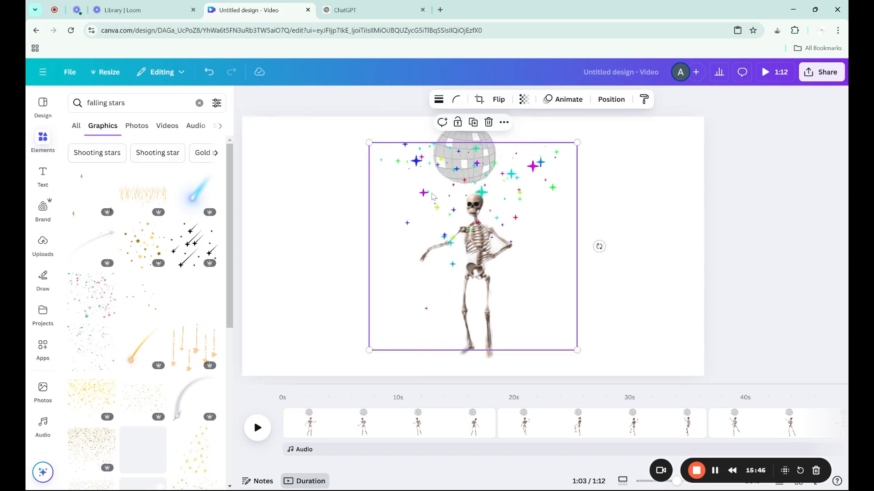
left_click_drag(409, 195, 287, 169)
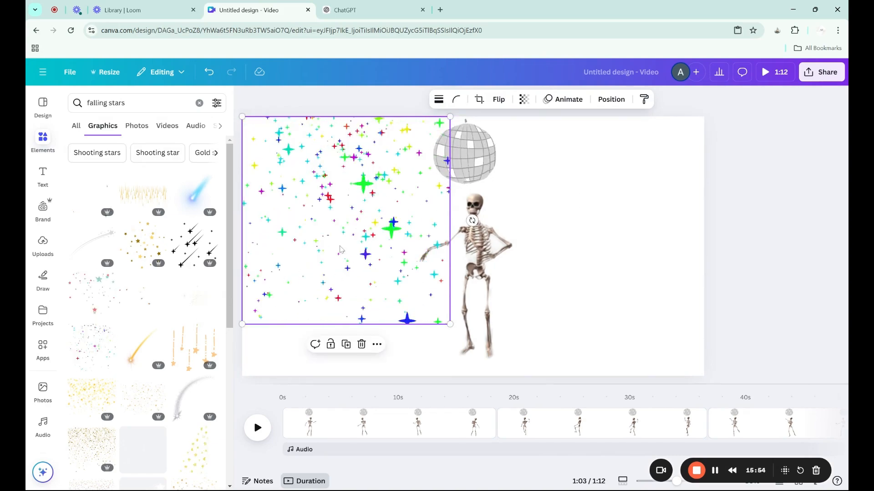
key("Delete")
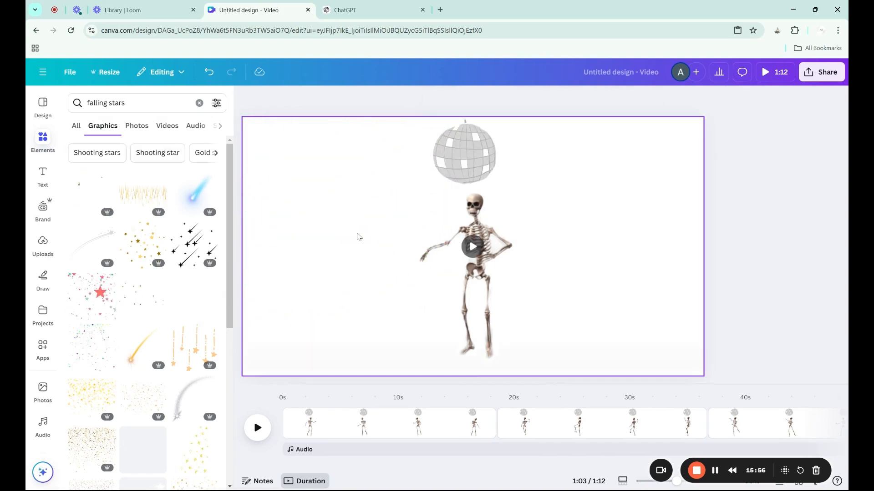
Add the scattered gold stars graphic from further down the falling stars results to the fourth page.
scroll(163, 353, "down", 3)
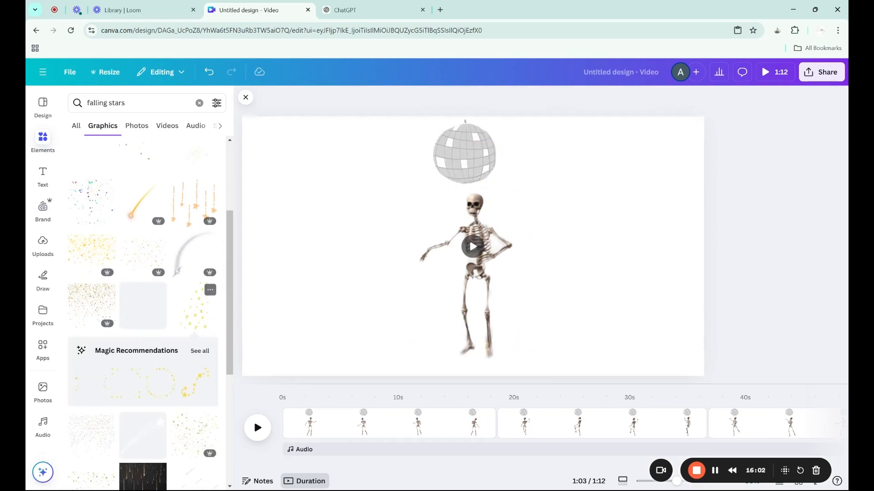
scroll(211, 314, "down", 4)
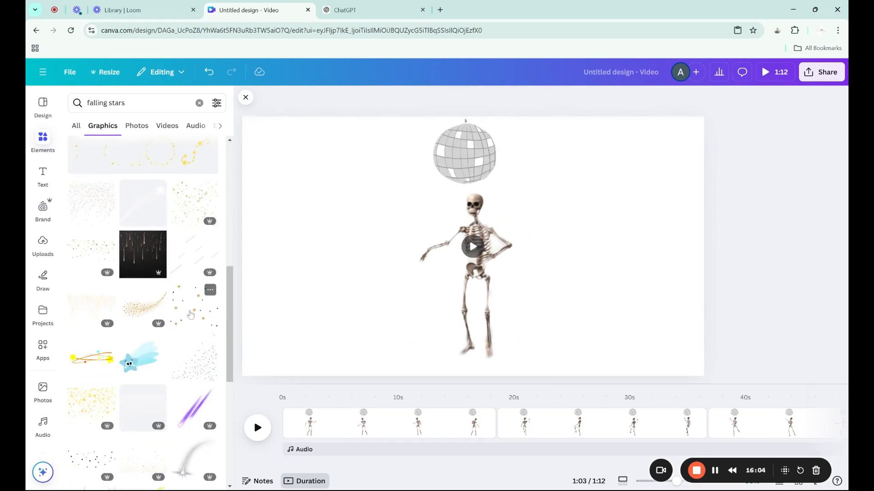
scroll(188, 314, "down", 4)
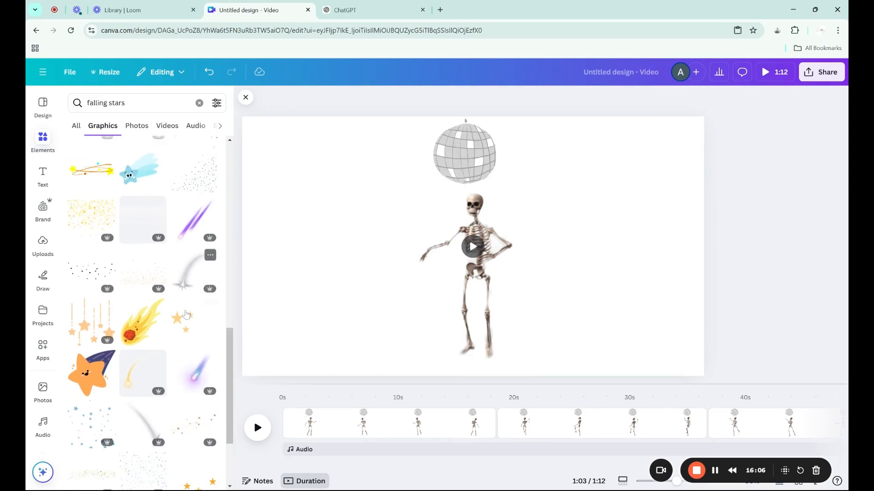
scroll(186, 314, "down", 5)
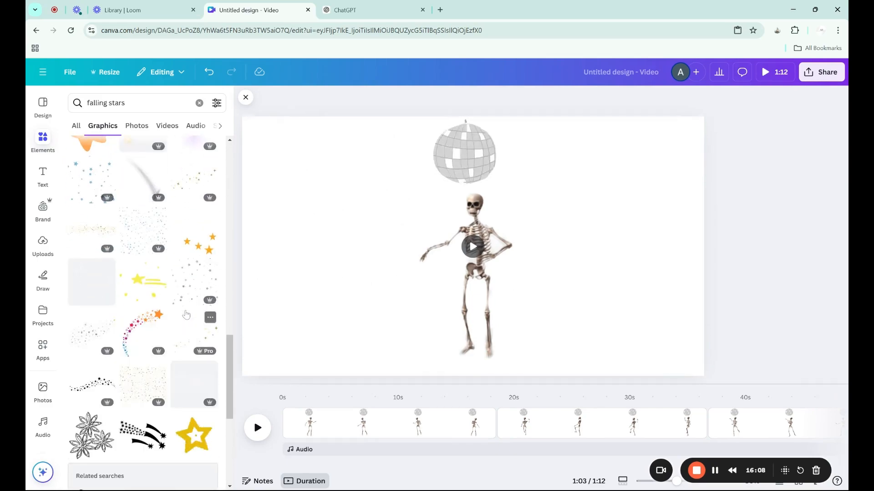
scroll(186, 313, "down", 6)
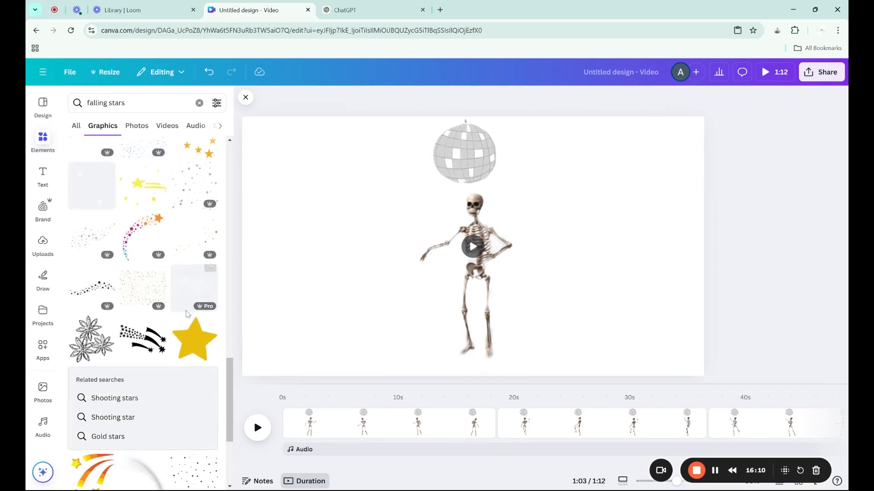
scroll(186, 314, "down", 2)
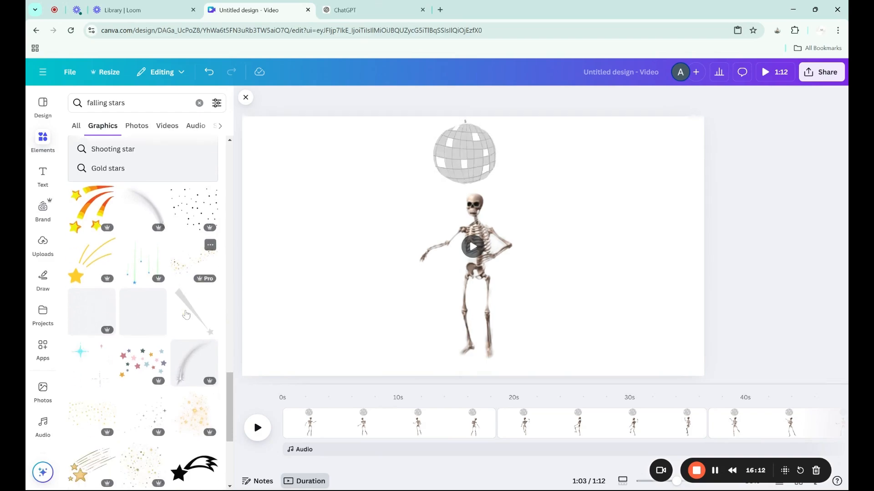
scroll(186, 315, "down", 1)
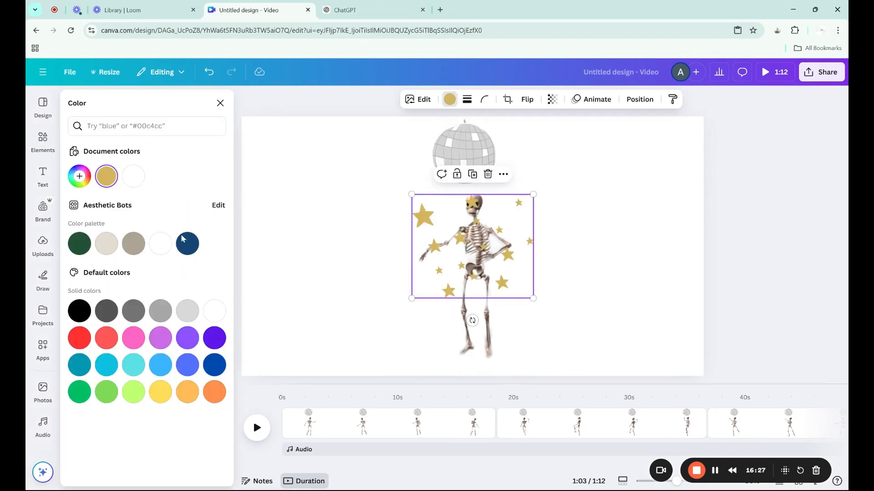
Recolor the stars graphic grey and duplicate it so that each of the page's four corners has a copy.
left_click(162, 314)
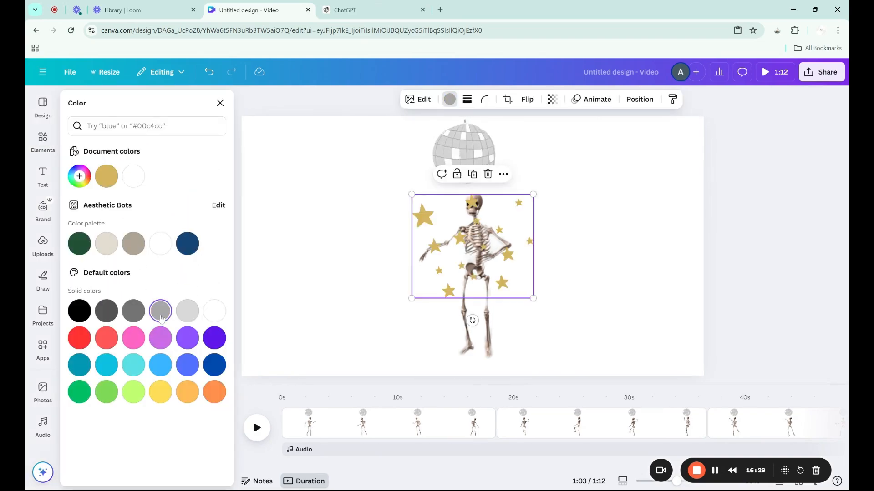
left_click_drag(481, 250, 333, 172)
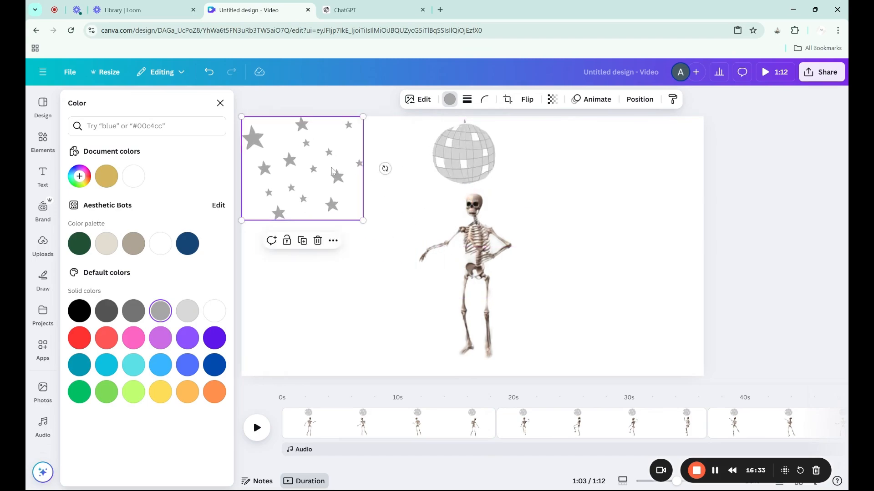
left_click(302, 241)
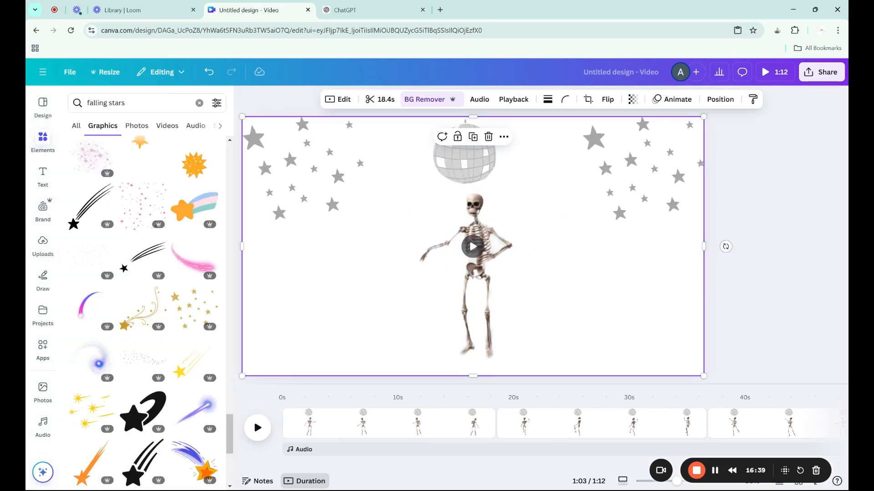
left_click(632, 207)
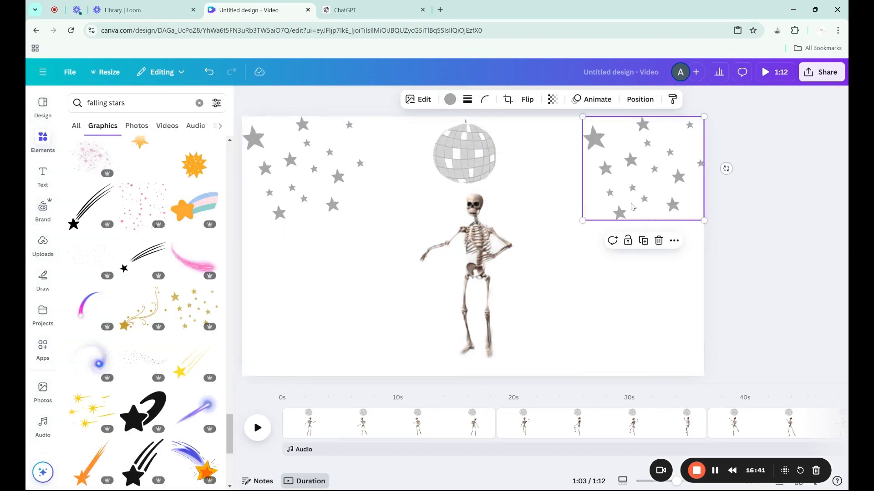
left_click(645, 243)
left_click_drag(653, 179, 649, 325)
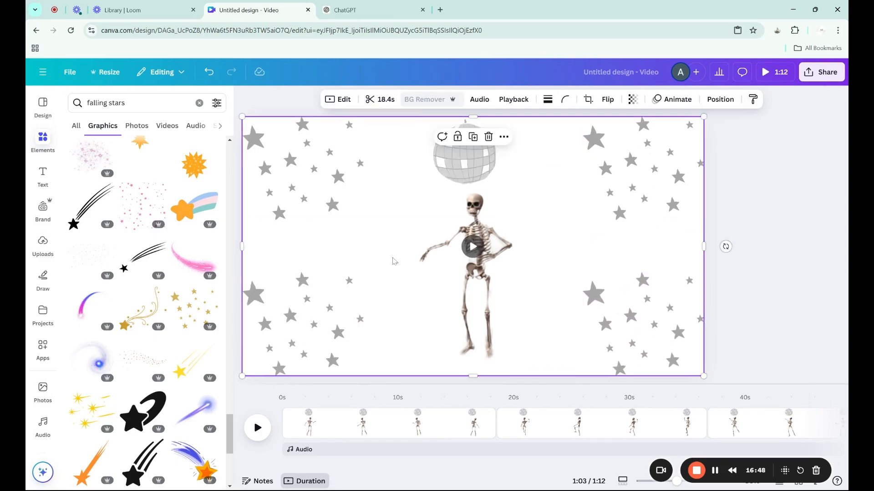
Group the four grey star graphics on the fourth page.
left_click(350, 177)
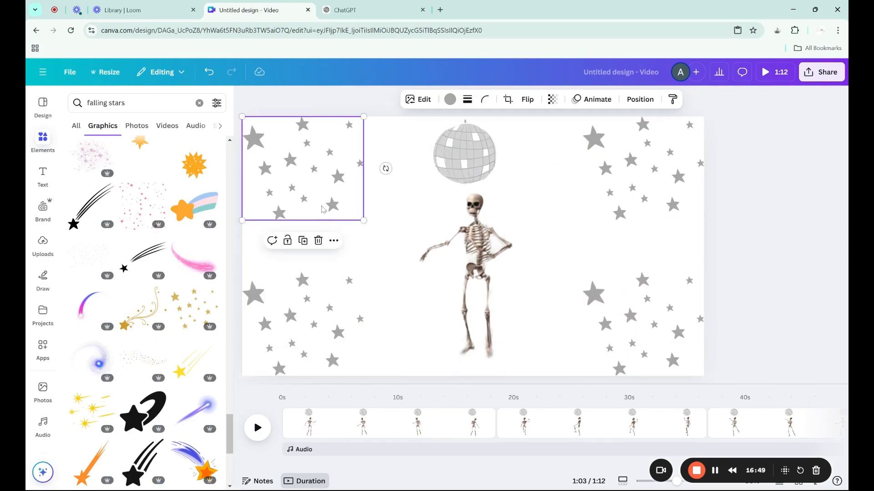
left_click(326, 314, "shift")
left_click(644, 323, "shift")
left_click(646, 199, "shift")
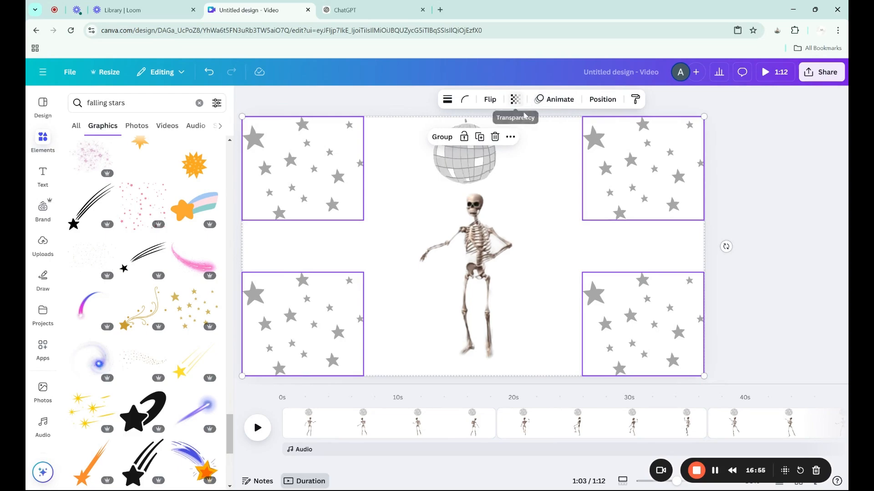
left_click(443, 137)
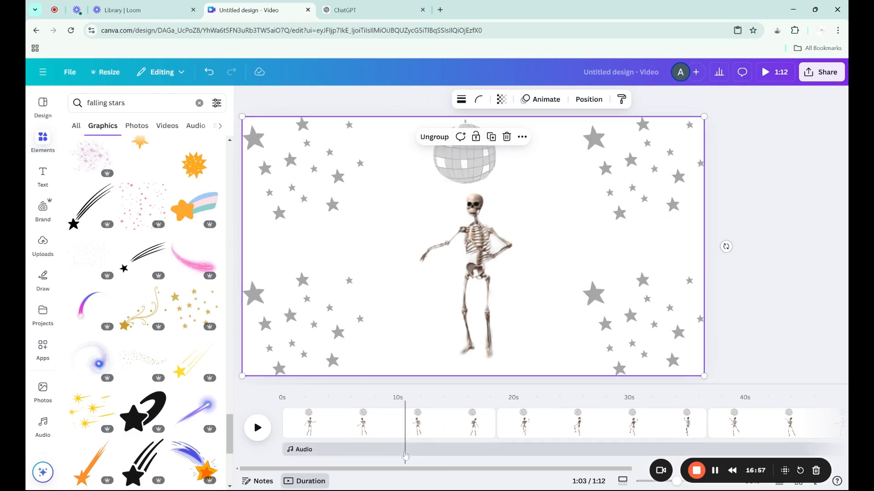
Try to paste the star group onto the second page, and undo the paste.
key("Delete")
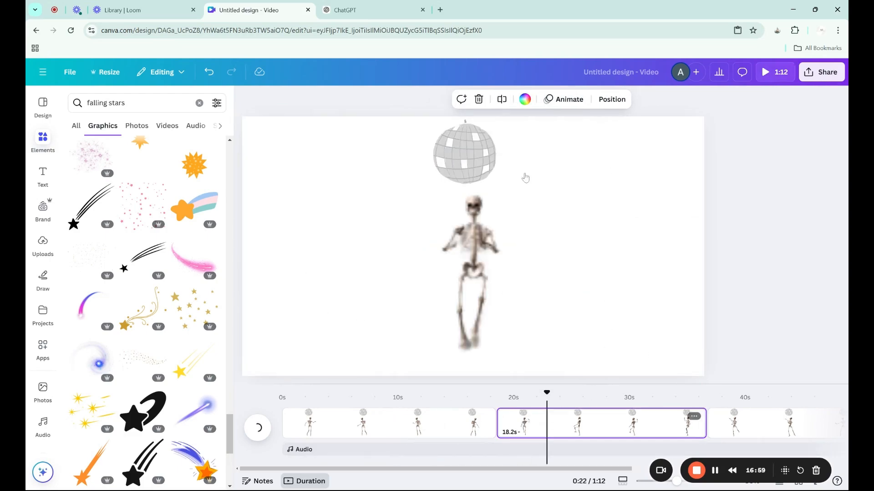
left_click(568, 188)
right_click(572, 189)
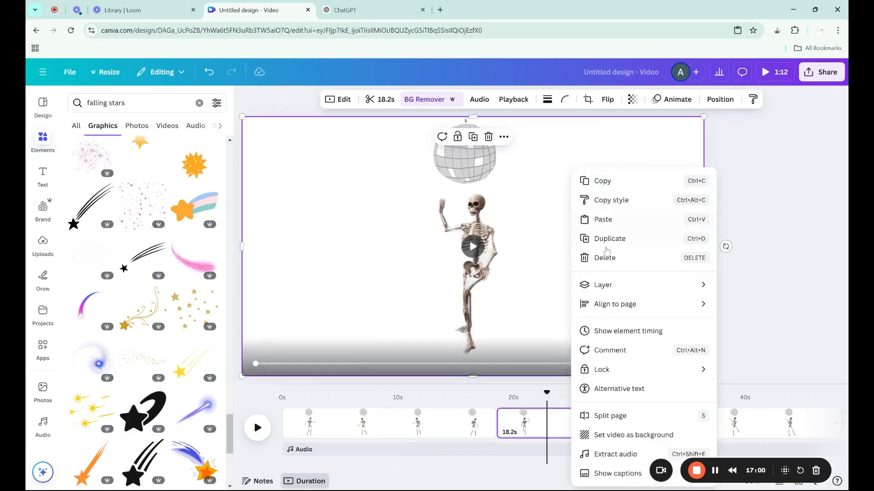
left_click(607, 219)
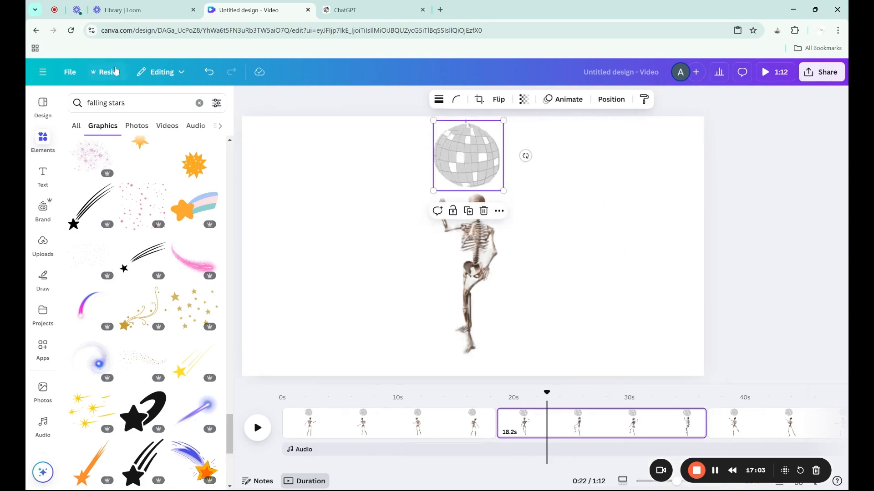
left_click(210, 72)
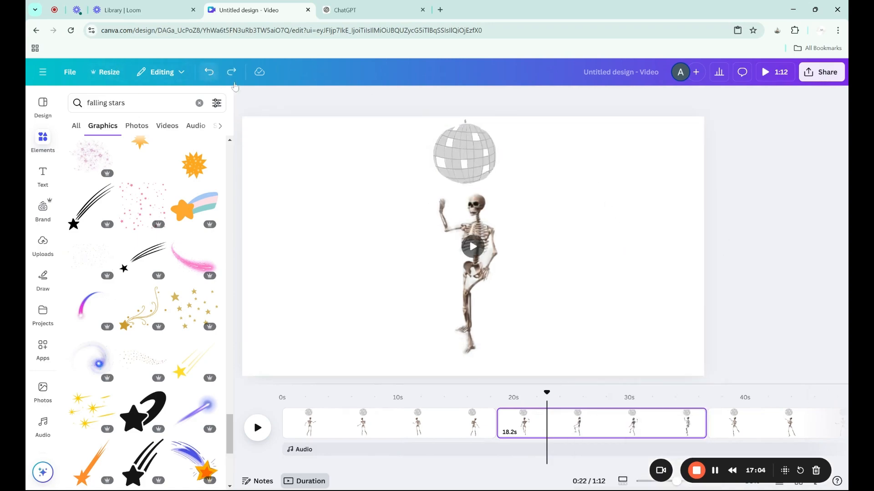
Preview the first few seconds of the first page.
left_click(450, 423)
left_click(446, 425)
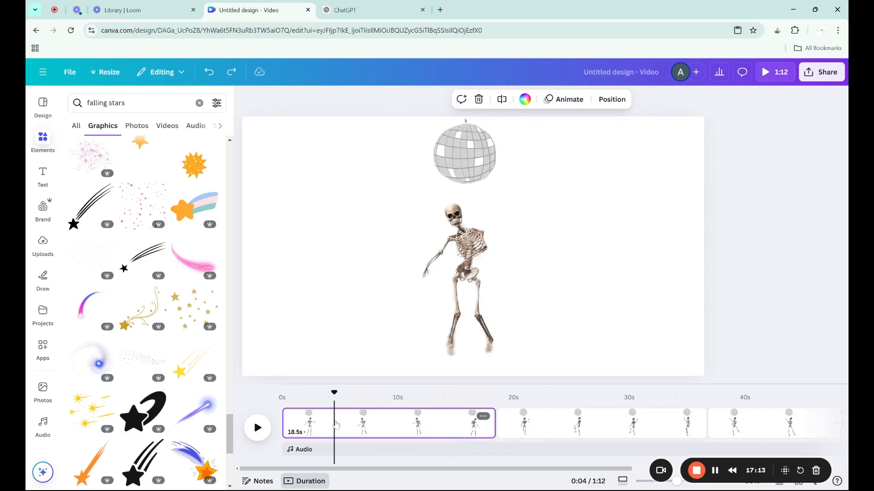
left_click_drag(292, 425, 293, 426)
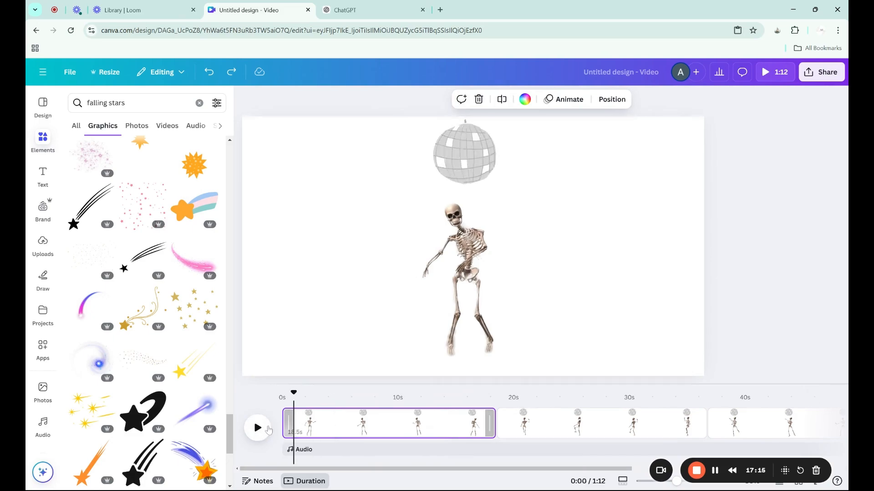
left_click(266, 429)
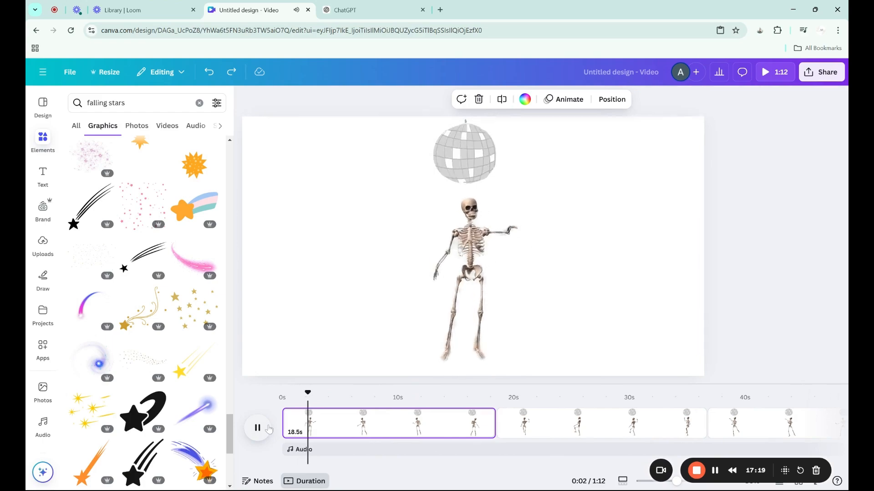
left_click(267, 429)
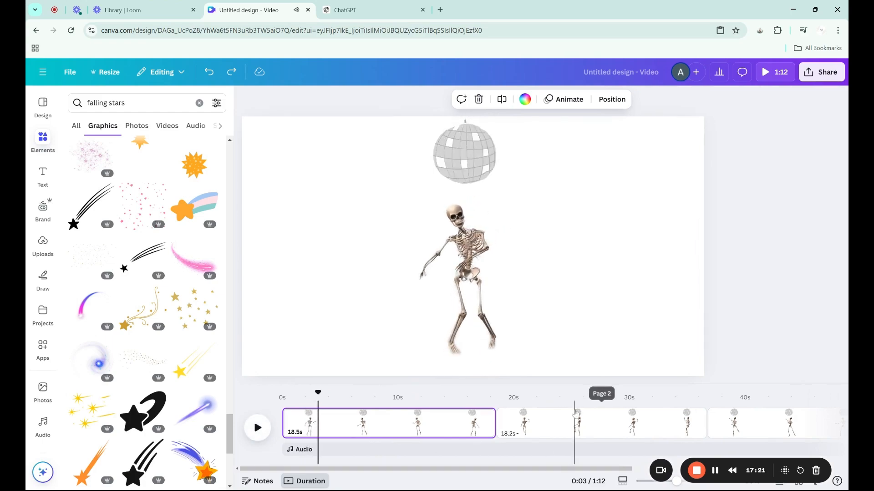
Return to the fourth page and copy its group of grey stars.
left_click(557, 425)
left_click(722, 422)
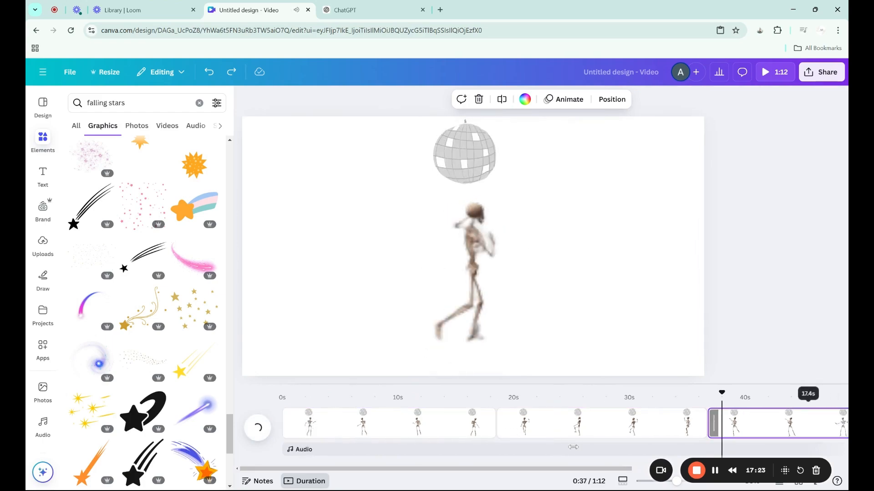
left_click_drag(573, 468, 765, 469)
left_click(755, 431)
left_click(646, 292)
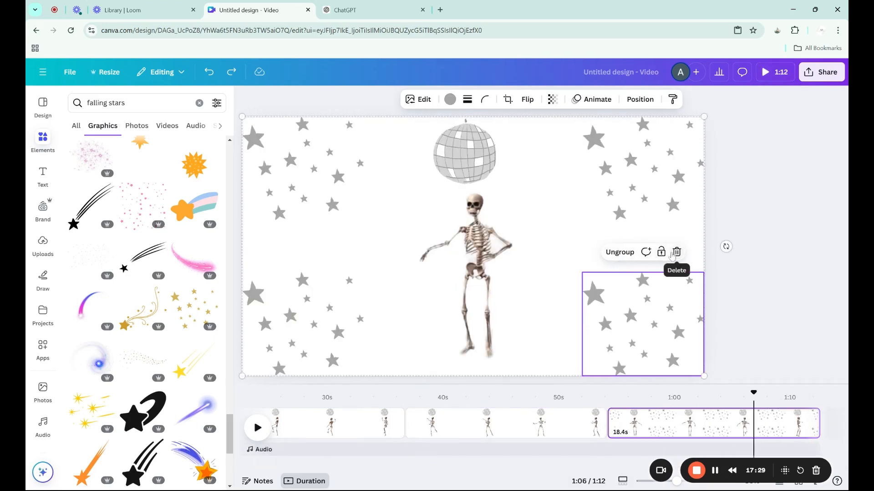
right_click(637, 313)
left_click(667, 219)
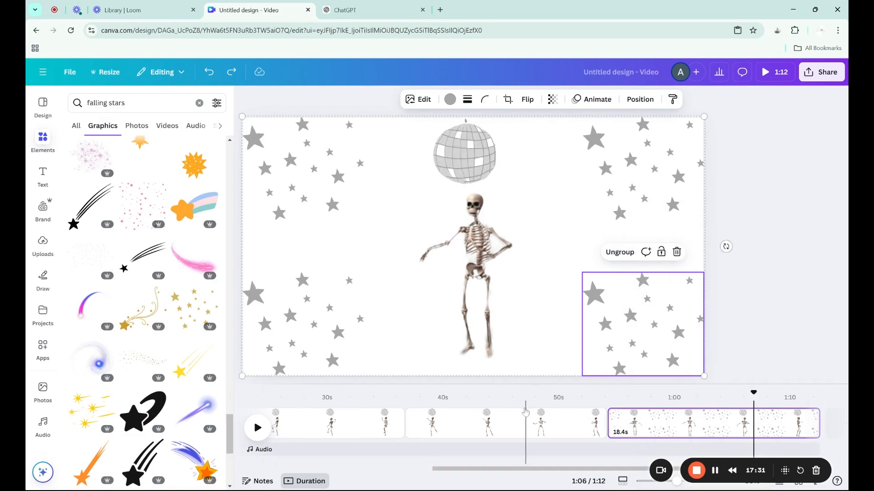
Paste the copied star group onto the third page and the second page.
left_click(513, 428)
right_click(559, 214)
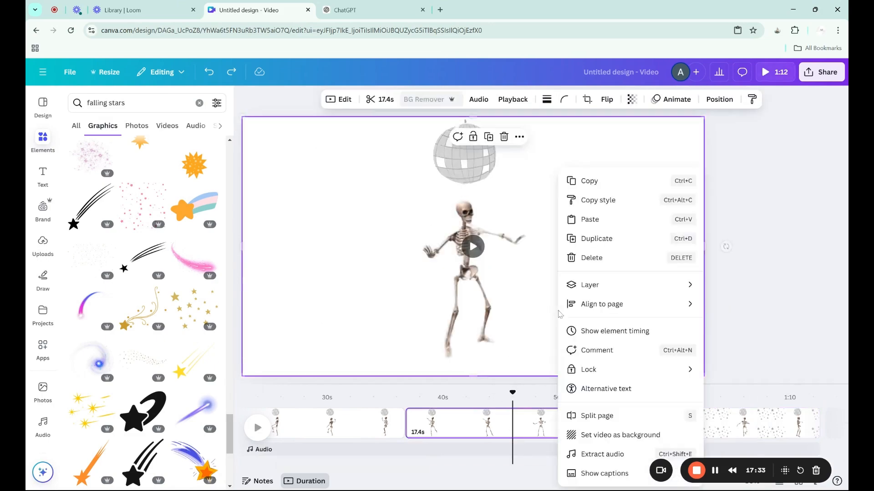
left_click(600, 219)
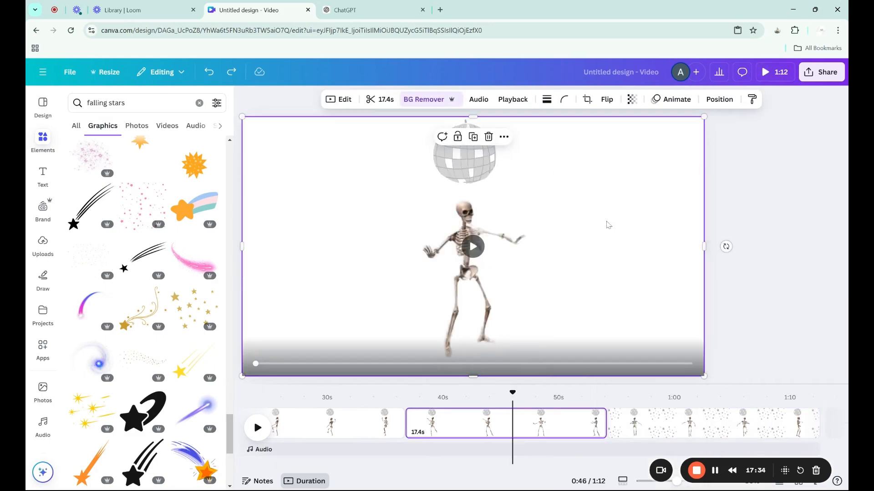
left_click(348, 432)
right_click(559, 214)
left_click(591, 220)
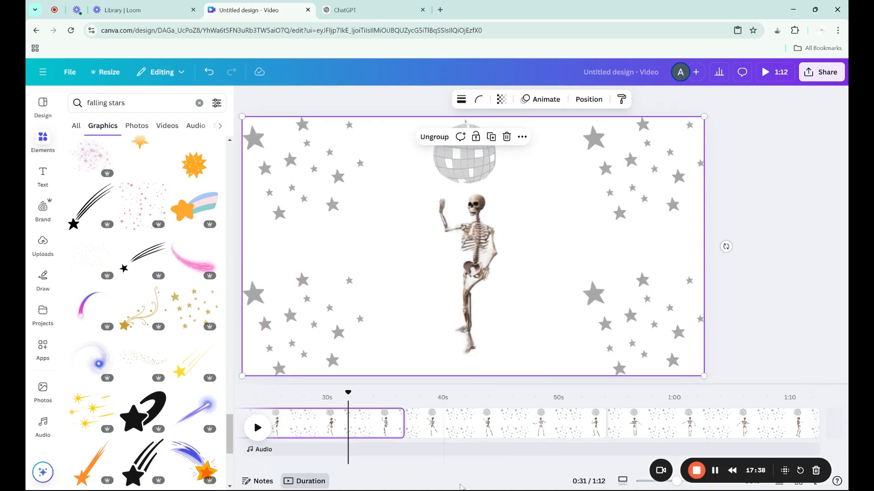
Paste the copied star group onto the first page.
left_click_drag(481, 472, 351, 471)
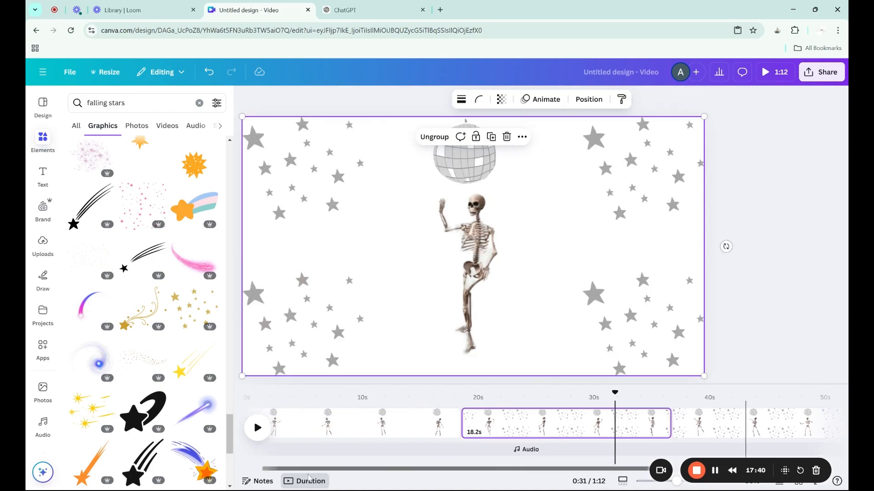
left_click(419, 400)
right_click(407, 302)
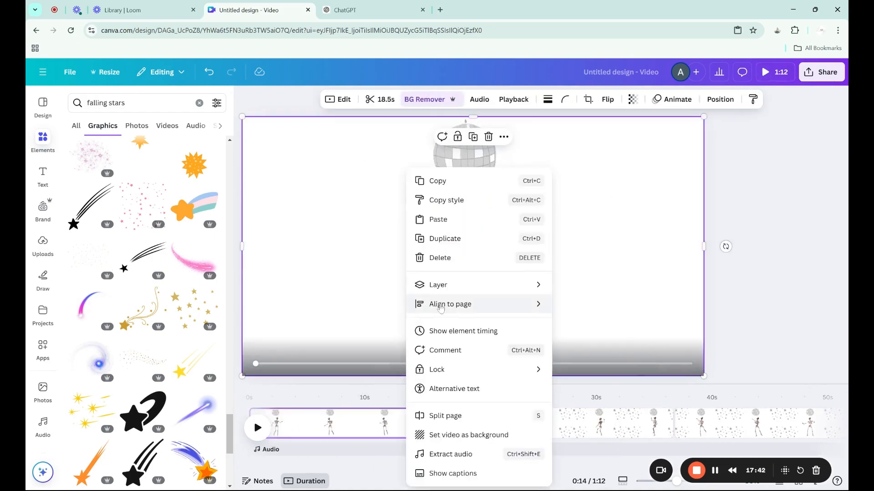
left_click(448, 221)
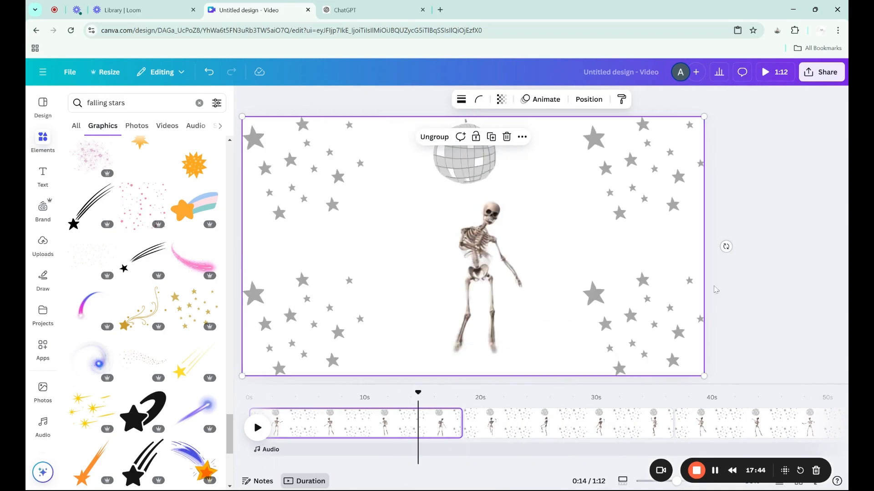
left_click(757, 288)
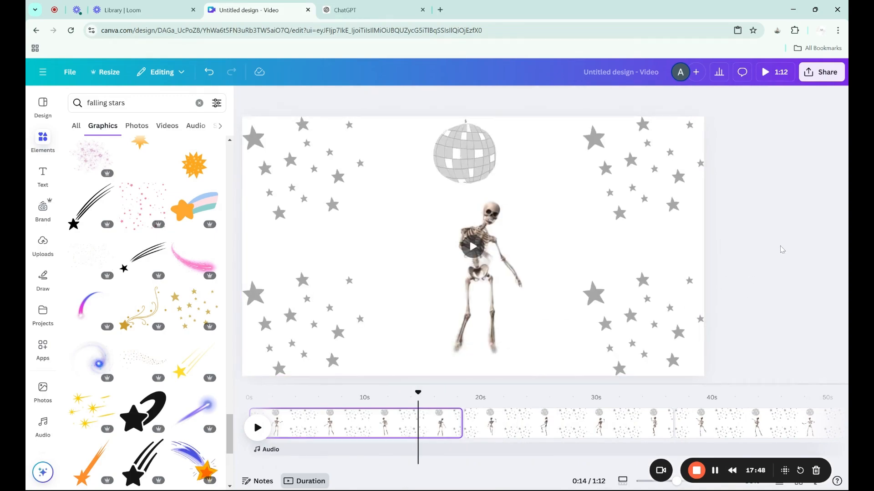
left_click(43, 314)
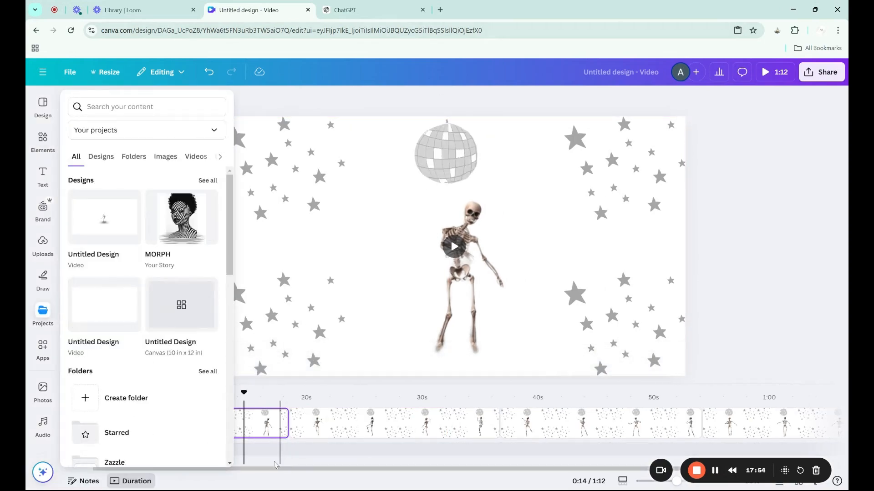
left_click(769, 293)
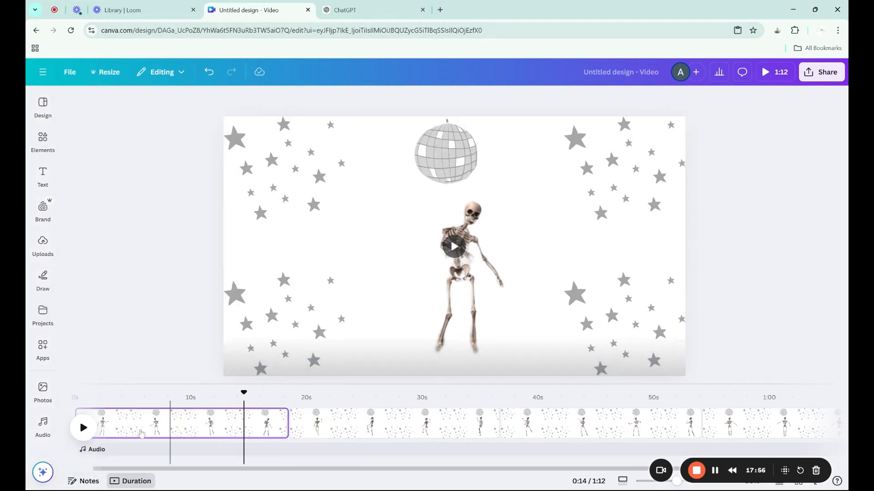
Increase the video speed of the first page's skeleton clip, shortening it to 14.8 s.
left_click(185, 432)
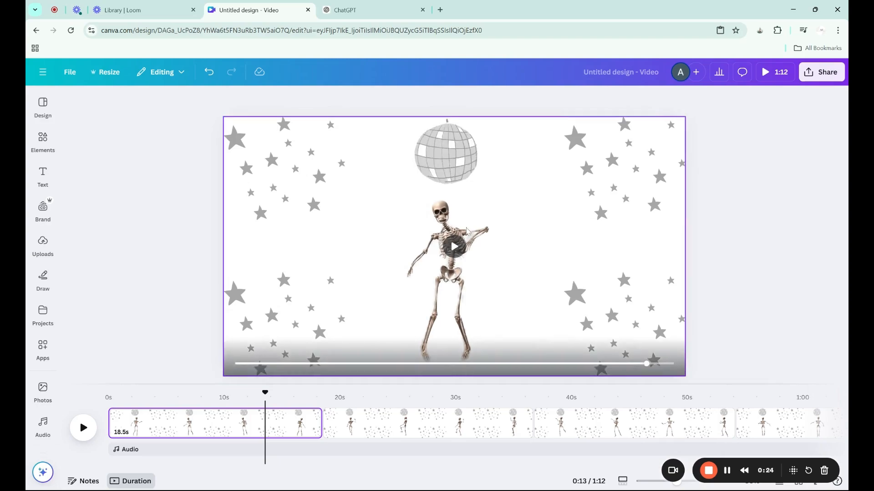
left_click(512, 228)
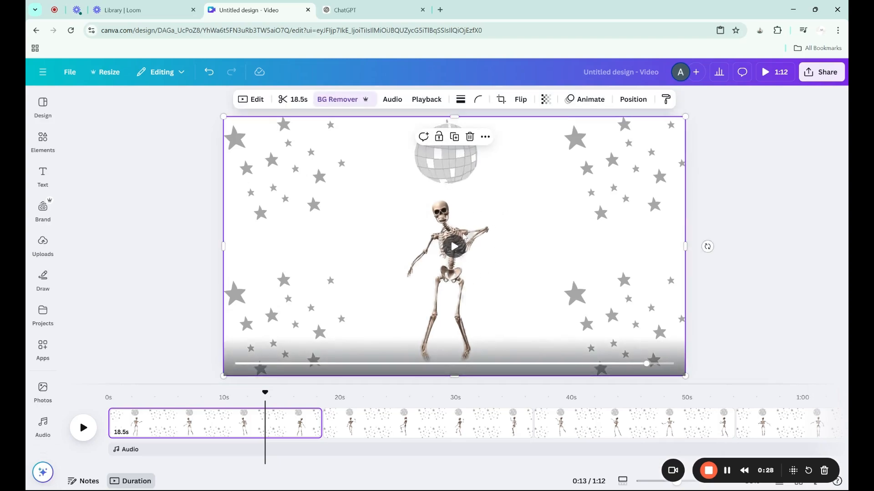
left_click(251, 99)
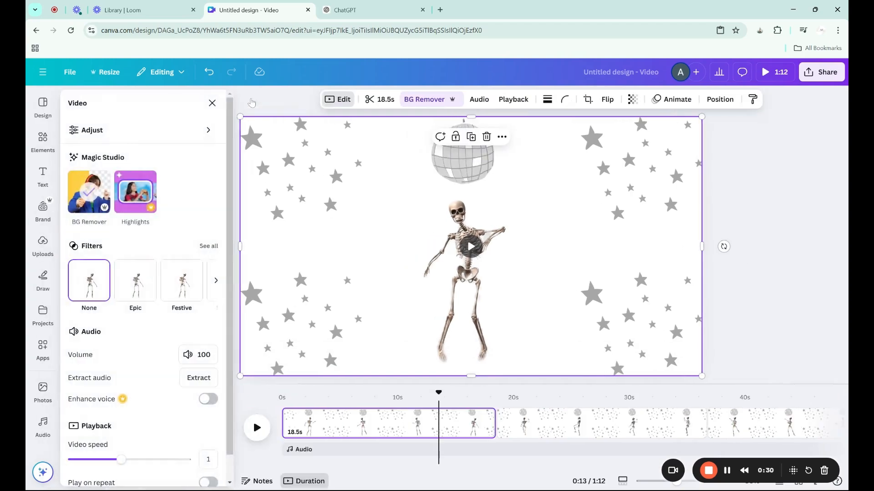
scroll(169, 338, "down", 1)
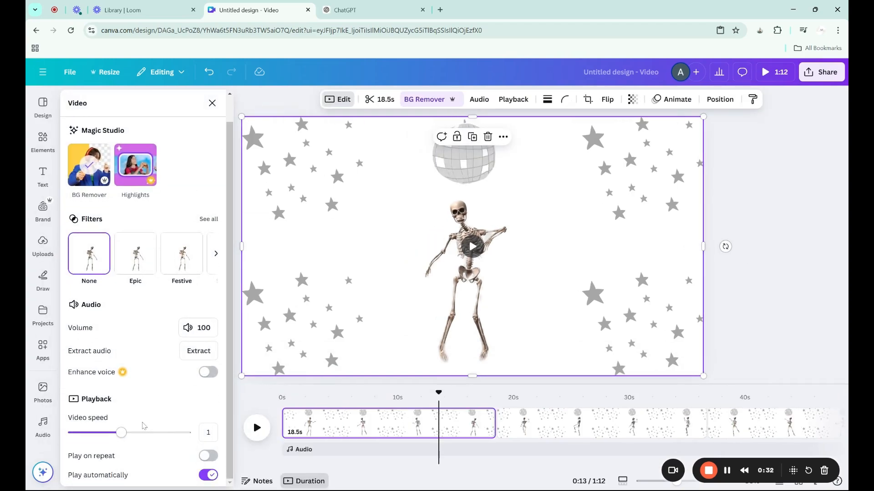
mouse_move(127, 437)
left_mouse_down()
mouse_move(154, 436)
mouse_move(138, 436)
left_mouse_up()
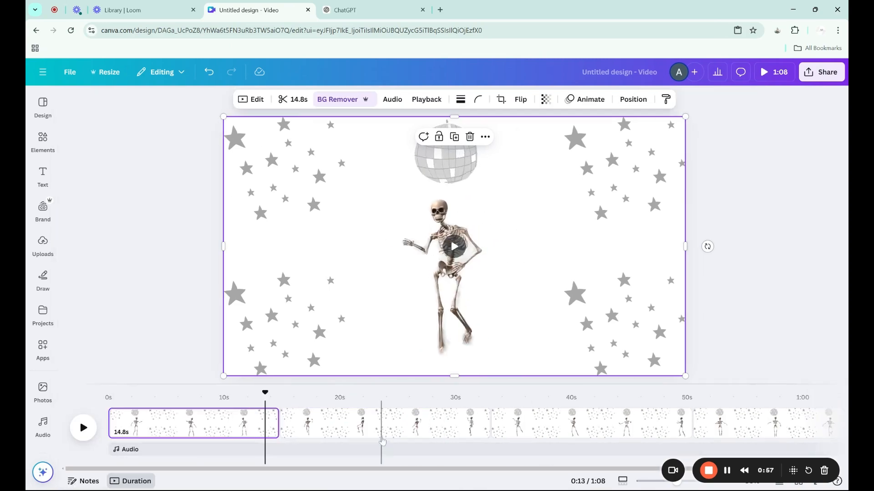
Set the video speed of the second page's skeleton clip to 1.25.
left_click(382, 440)
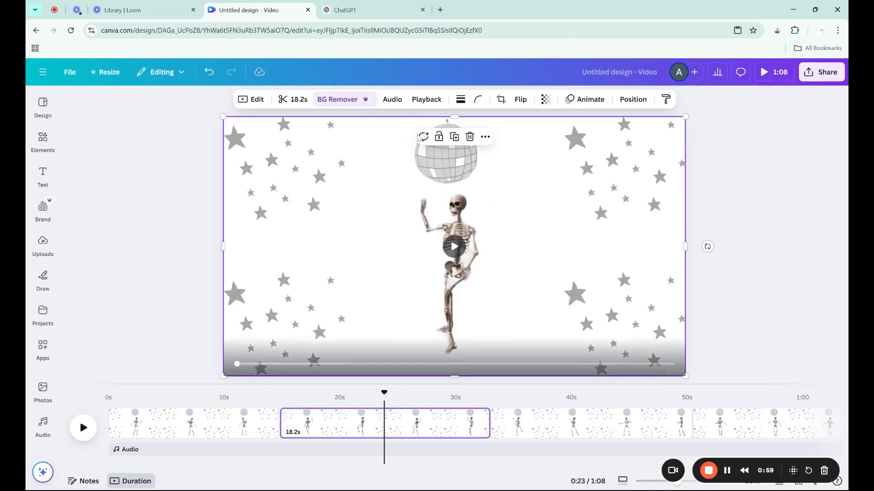
left_click(253, 100)
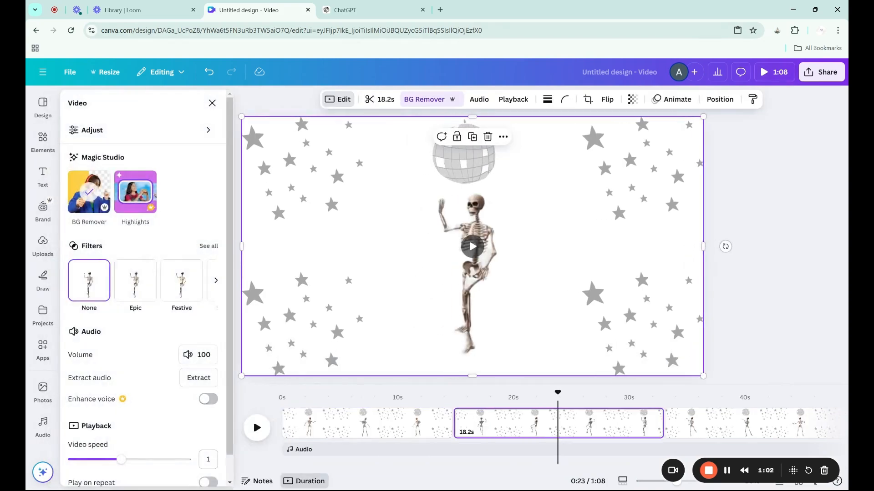
left_click_drag(121, 460, 138, 461)
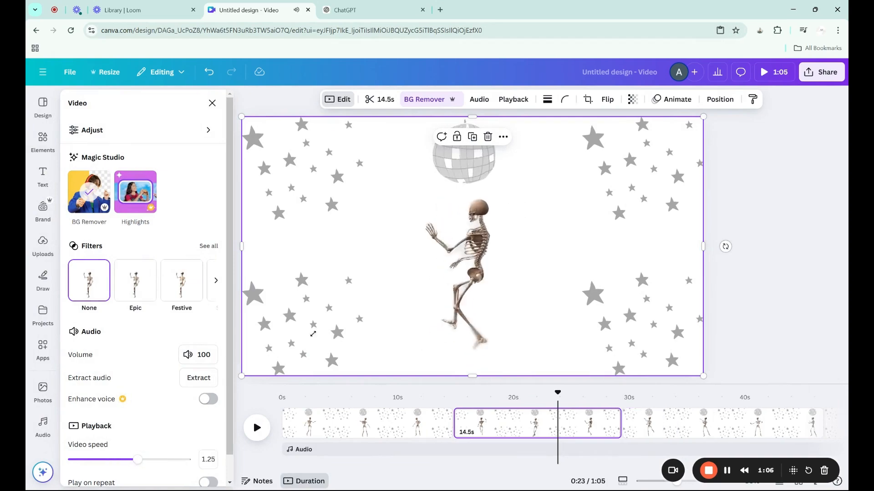
left_click(782, 268)
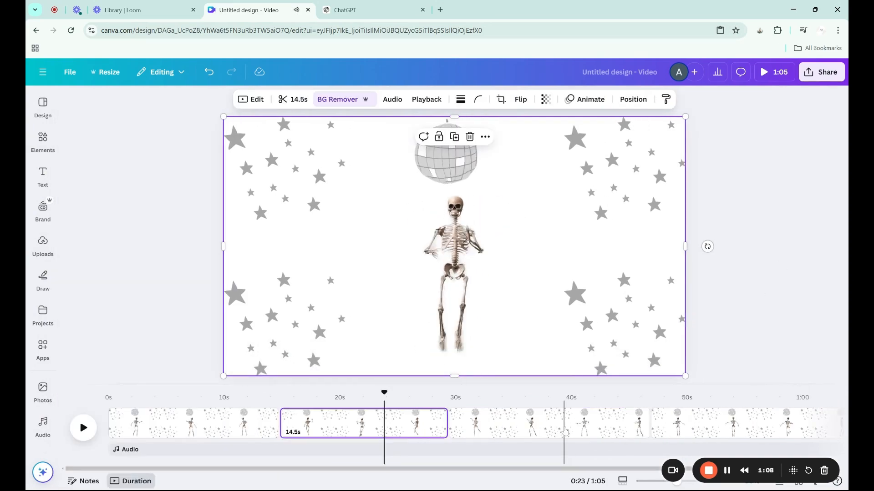
Select the third page's skeleton clip and open its video editing settings.
left_click(564, 426)
left_click(535, 281)
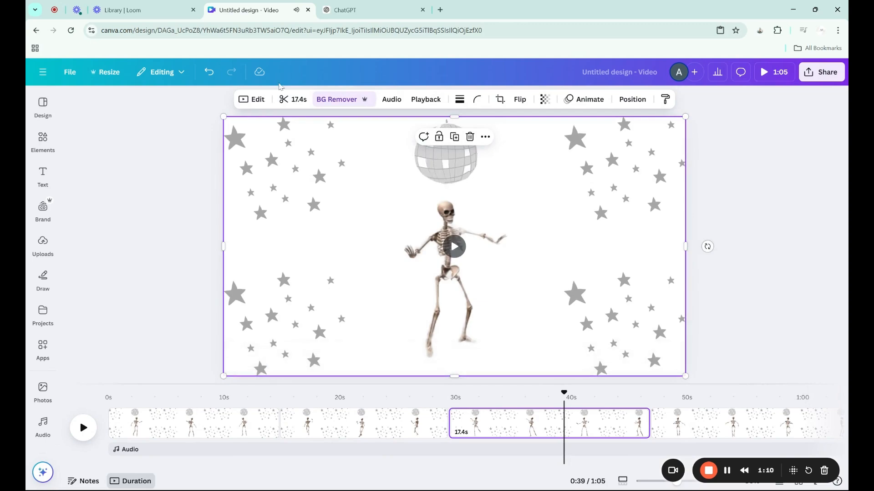
left_click(250, 105)
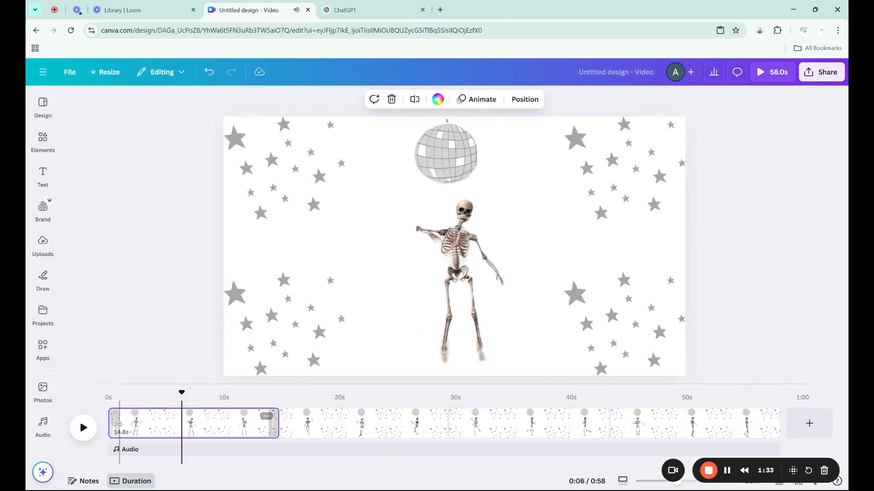
Play part of the first page, pause it, and start a full-screen preview of the whole video.
left_click(83, 434)
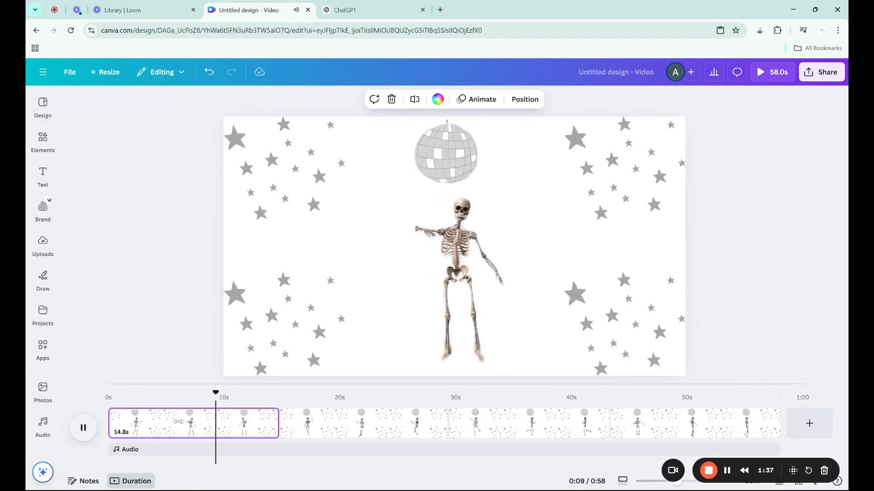
key("space")
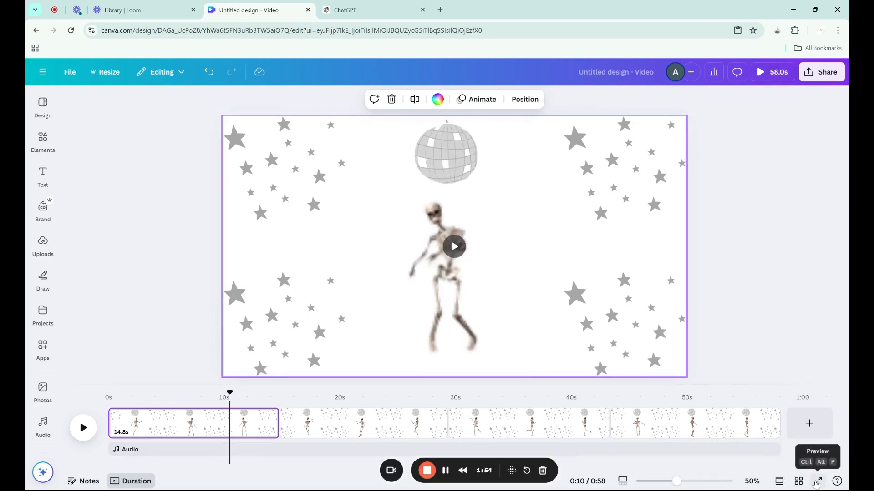
left_click(817, 481)
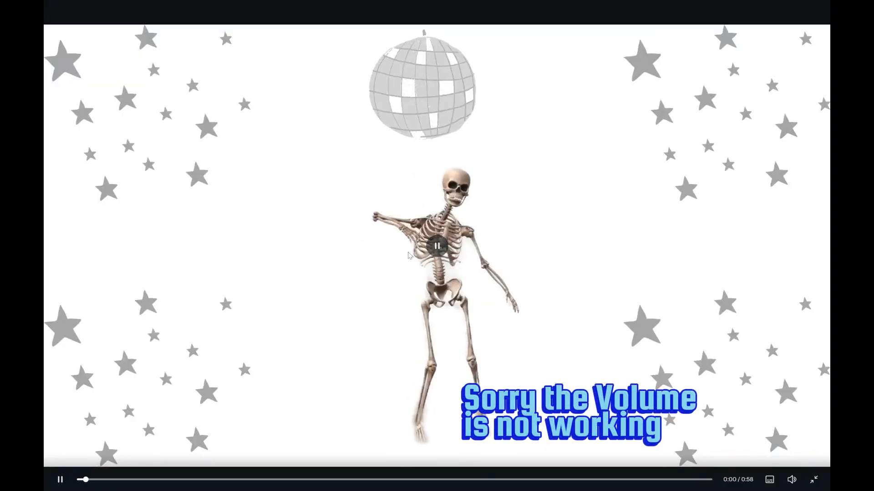